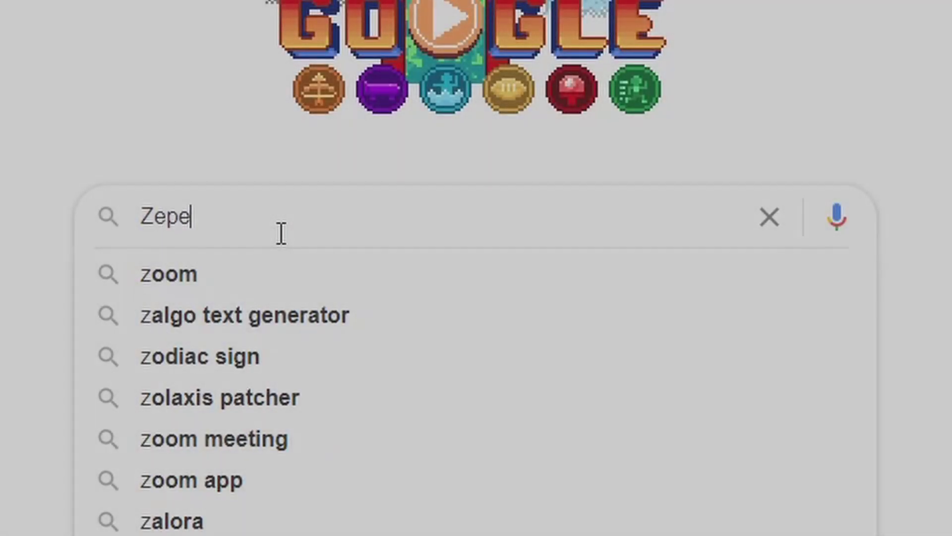
pyautogui.write('to Studio')
# Step: Search Google for 'Zepeto Studio'
pyautogui.press('Return')
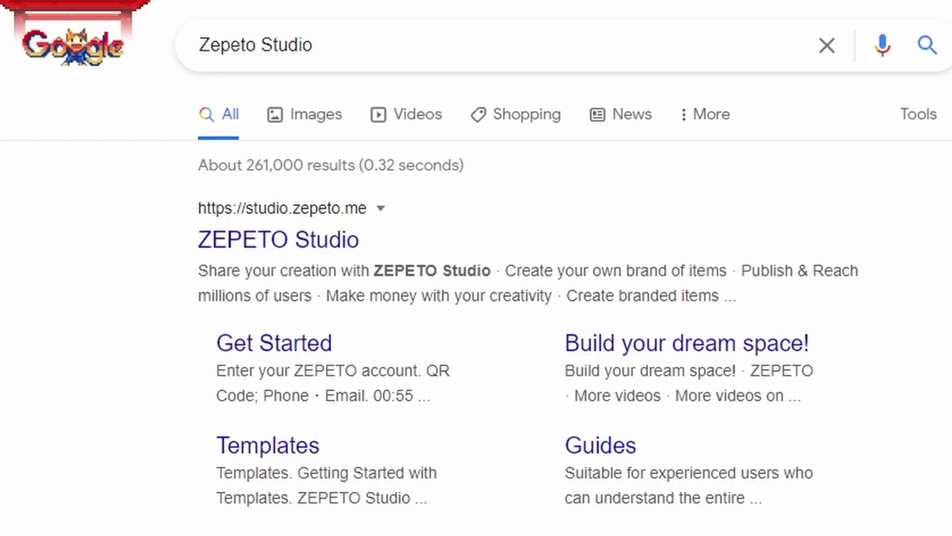
# Step: Open the ZEPETO Studio site, get started with an account, and dismiss the intro video
pyautogui.click(346, 249)
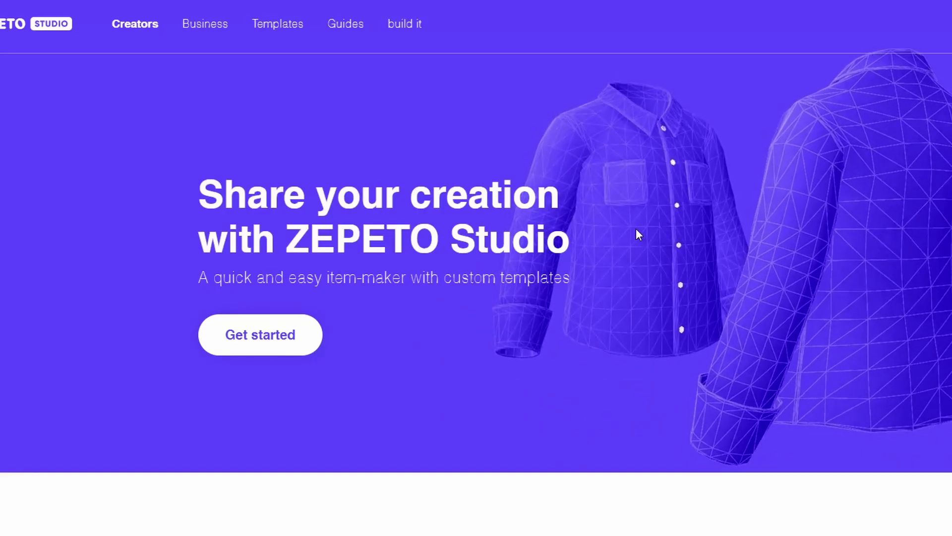
pyautogui.click(261, 346)
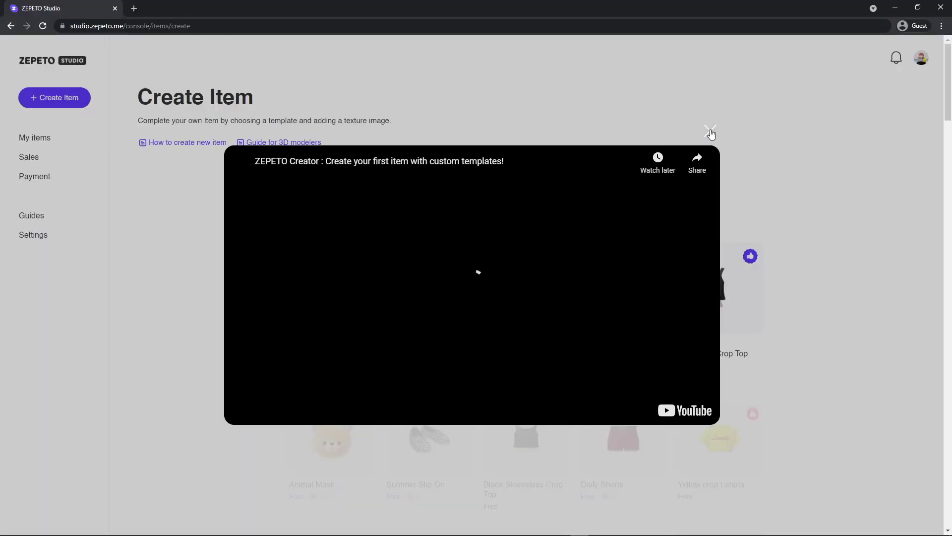
pyautogui.click(711, 131)
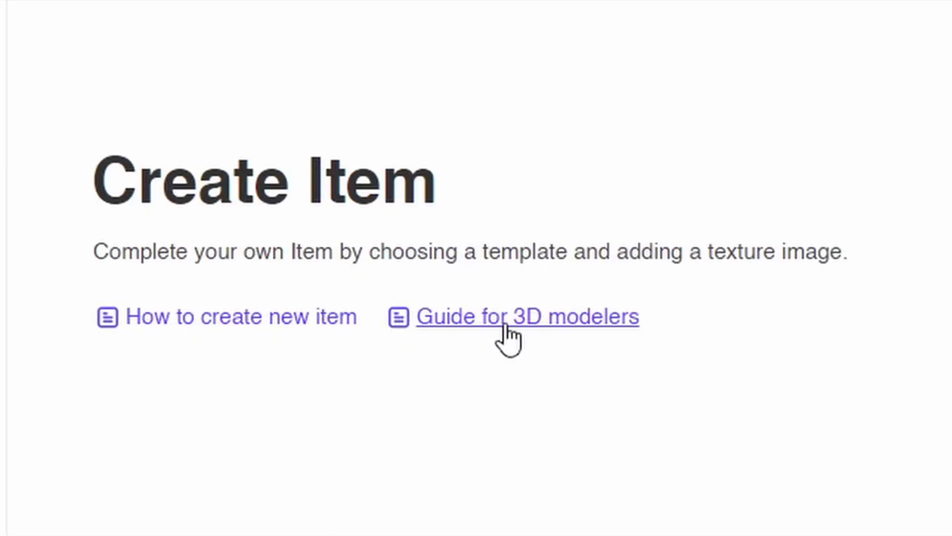
# Step: Open the 3D modelers guide and highlight its preparation intro and Unity download line
pyautogui.click(503, 325)
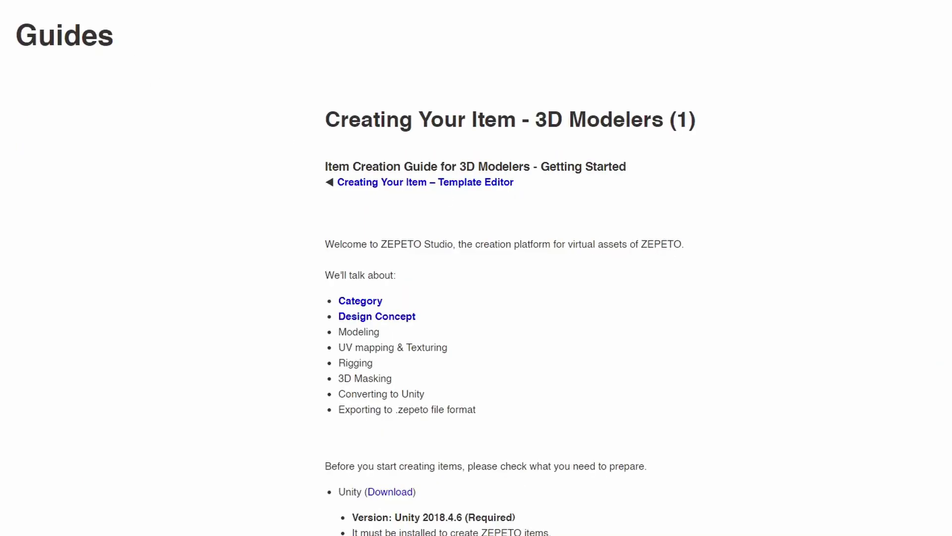
pyautogui.scroll(-2, 809, 434)
pyautogui.scroll(-1, 809, 433)
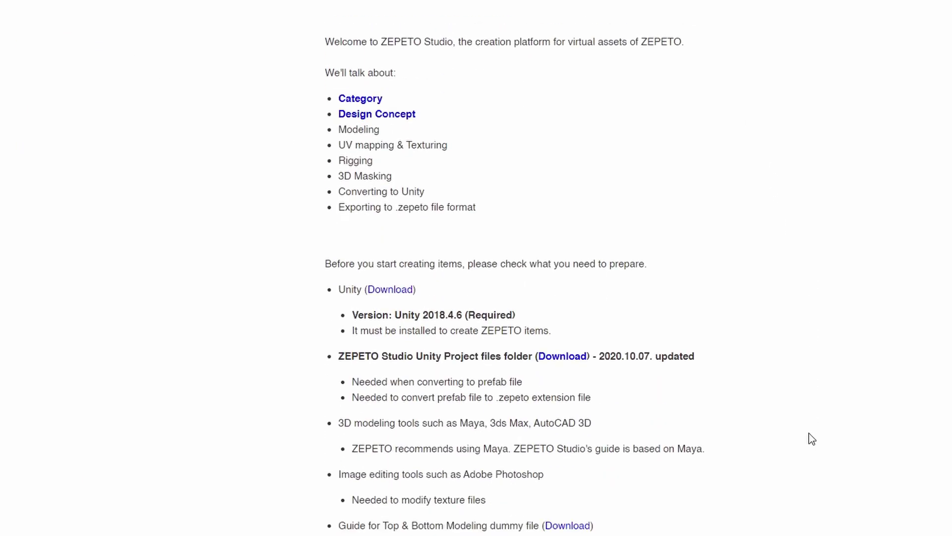
pyautogui.scroll(-2, 797, 411)
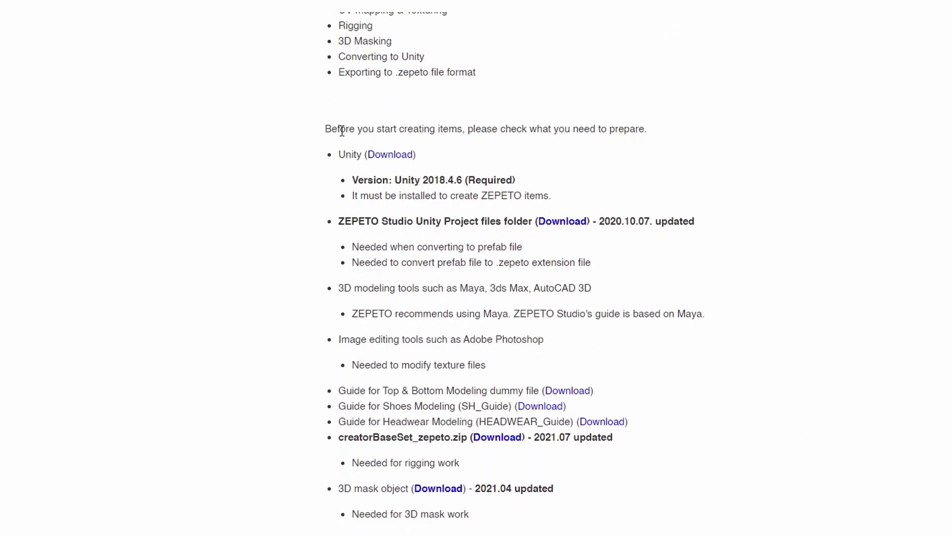
pyautogui.moveTo(332, 129); pyautogui.dragTo(620, 131)
pyautogui.click(480, 173)
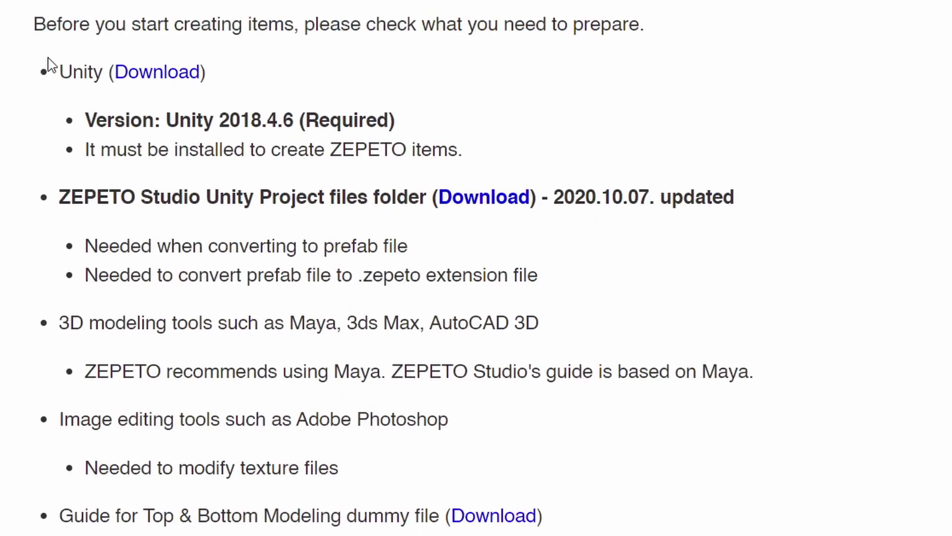
pyautogui.moveTo(59, 72); pyautogui.dragTo(213, 73)
pyautogui.click(254, 82)
# Step: Highlight the Unity 2018.4.6, installation, project folder, prefab and .zepeto requirement lines
pyautogui.moveTo(84, 124); pyautogui.dragTo(435, 124)
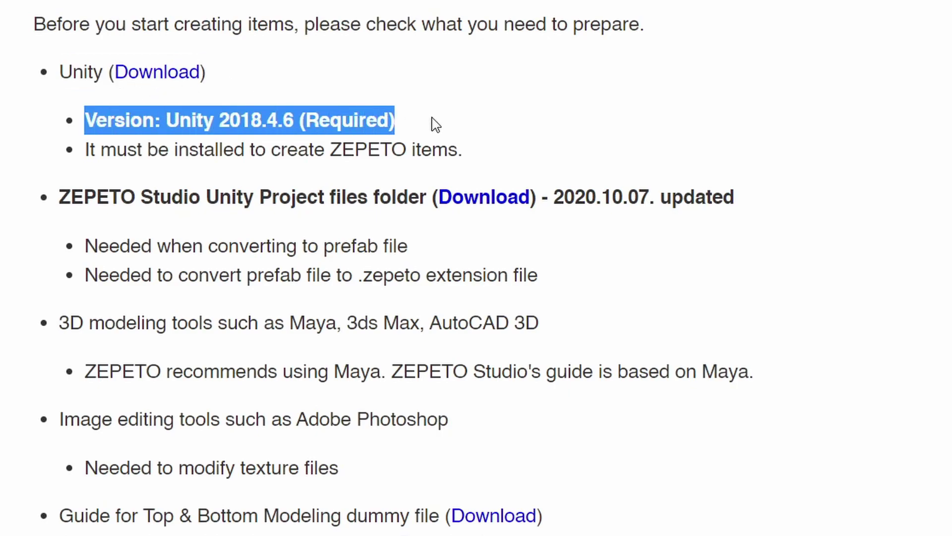
pyautogui.click(176, 153)
pyautogui.moveTo(87, 149); pyautogui.dragTo(413, 149)
pyautogui.click(409, 144)
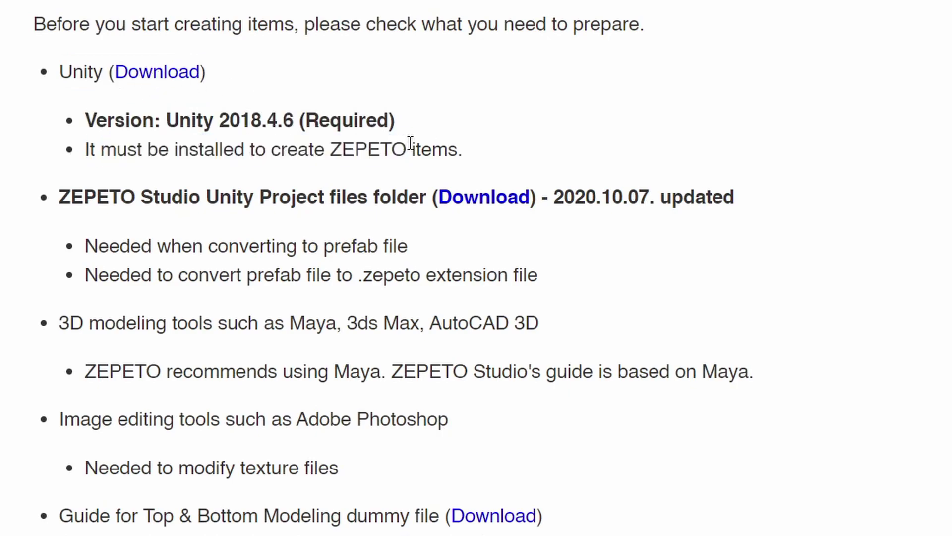
pyautogui.moveTo(59, 196); pyautogui.dragTo(408, 197)
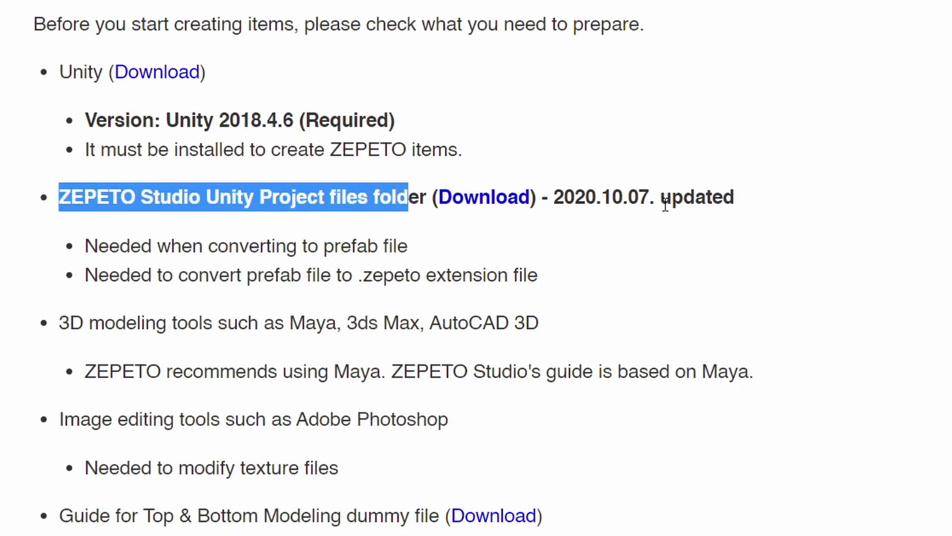
pyautogui.moveTo(85, 245); pyautogui.dragTo(408, 246)
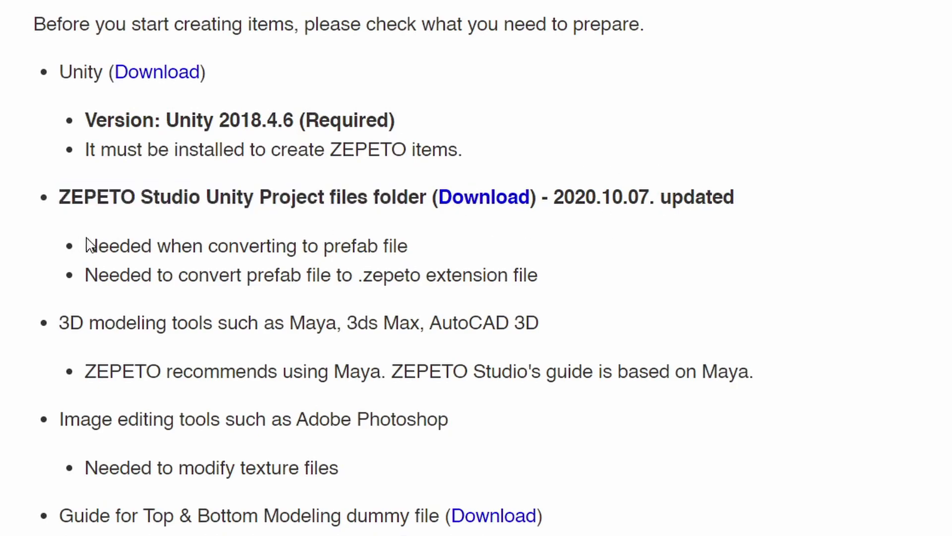
pyautogui.moveTo(65, 282); pyautogui.dragTo(548, 291)
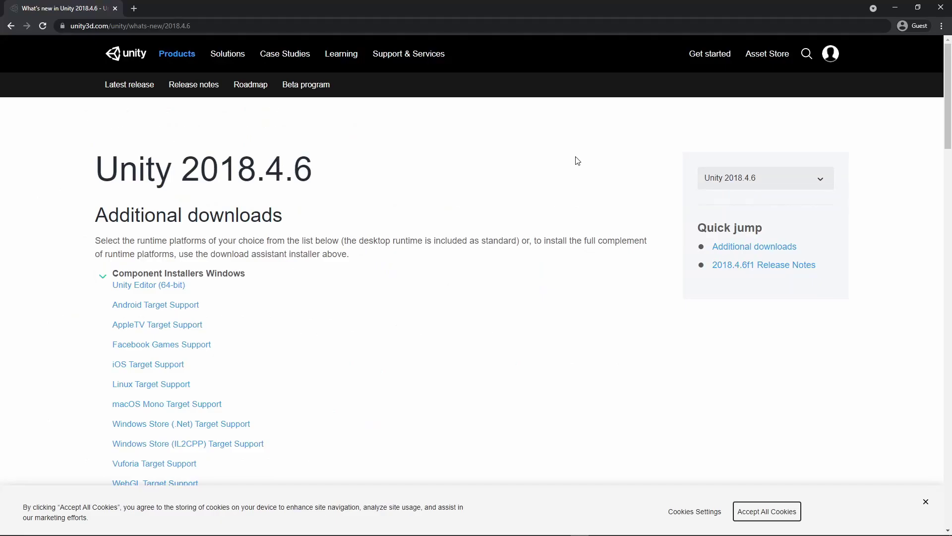
pyautogui.scroll(-1, 578, 351)
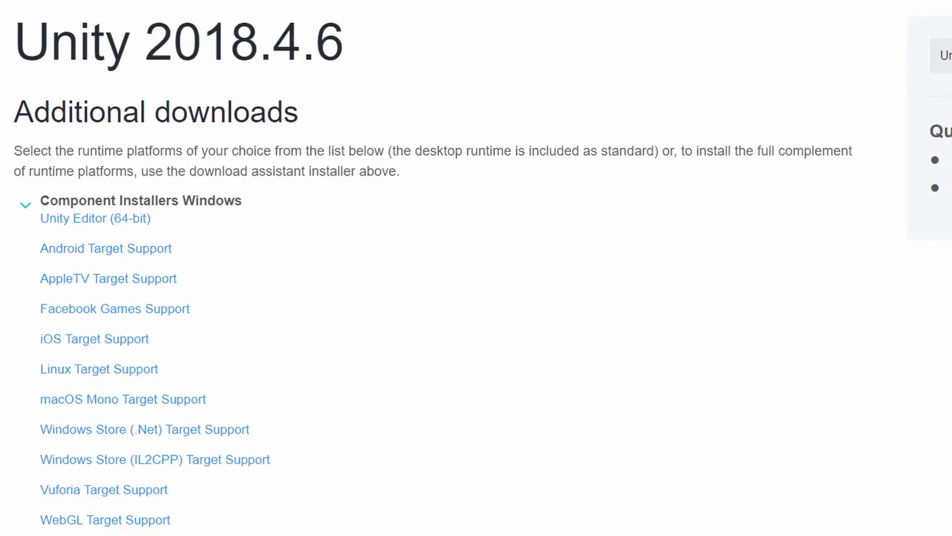
pyautogui.scroll(-1, 812, 457)
pyautogui.scroll(-2, 814, 458)
pyautogui.scroll(3, 817, 455)
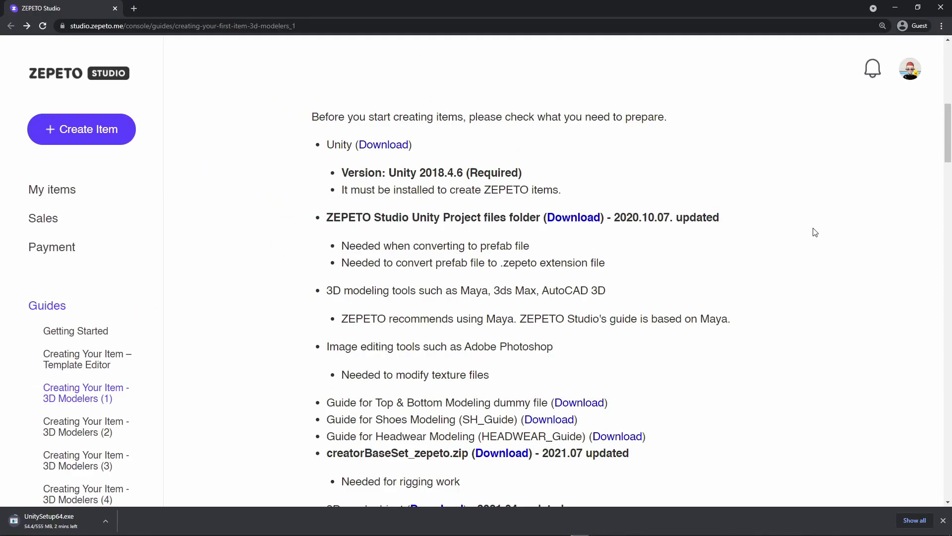
# Step: Review the prefab and .zepeto conversion lines, then download the Unity project files zip
pyautogui.moveTo(342, 245); pyautogui.dragTo(518, 246)
pyautogui.click(456, 262)
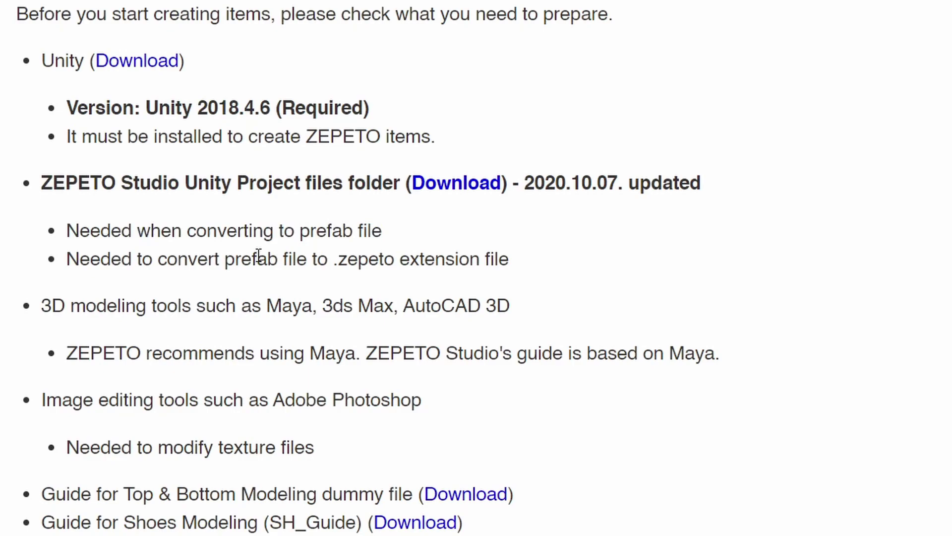
pyautogui.moveTo(74, 261); pyautogui.dragTo(506, 259)
pyautogui.click(607, 250)
pyautogui.click(492, 193)
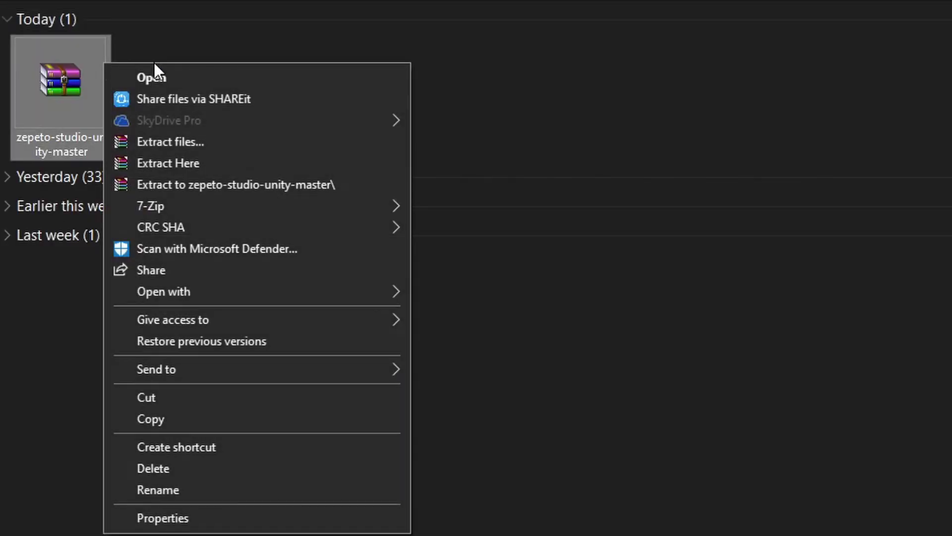
# Step: Extract the zepeto-studio-unity-master zip into its proposed folder in Downloads
pyautogui.click(196, 135)
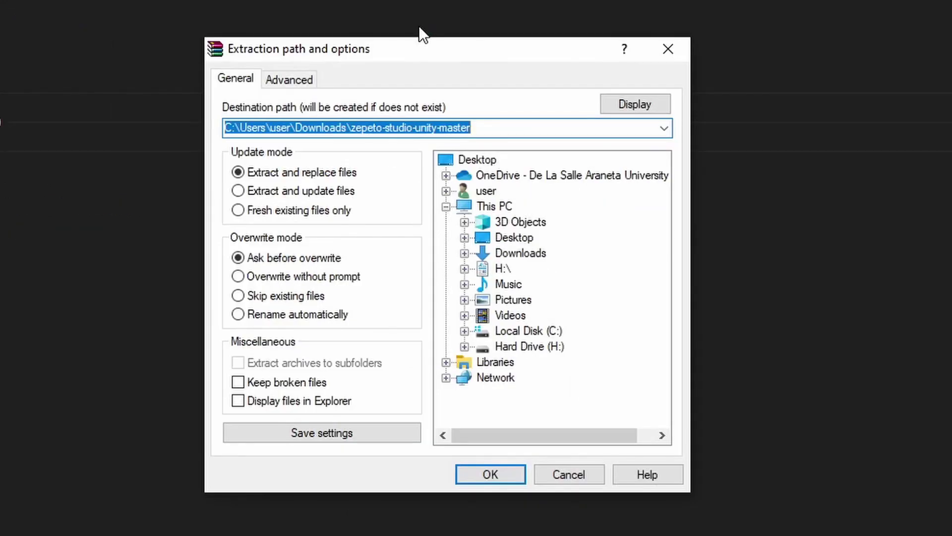
pyautogui.click(495, 471)
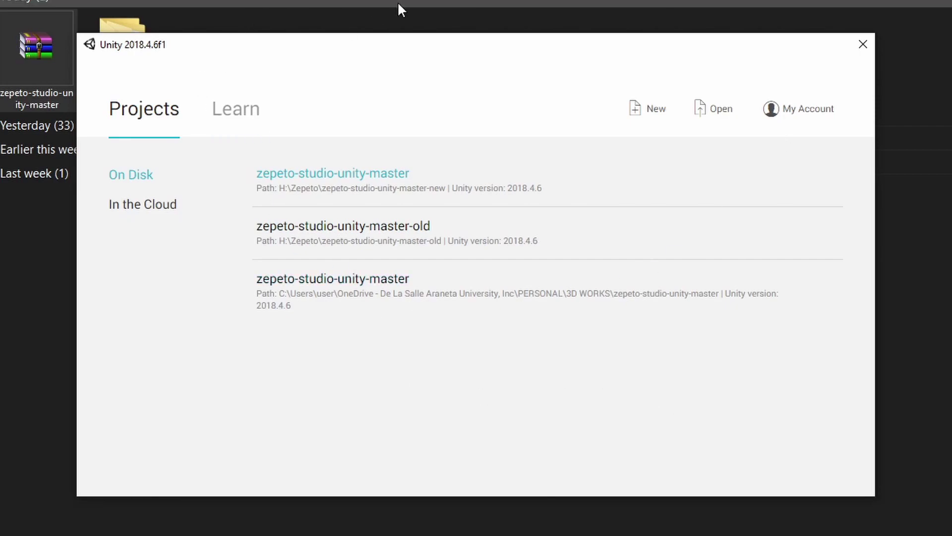
# Step: Open the inner zepeto-studio-unity-master folder in Downloads as an existing Unity project
pyautogui.moveTo(299, 33); pyautogui.dragTo(97, 45)
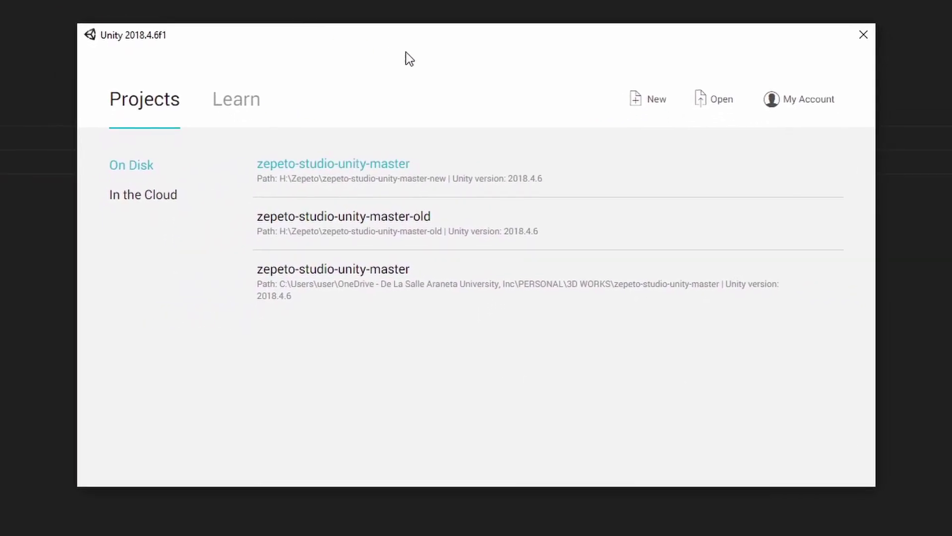
pyautogui.click(742, 78)
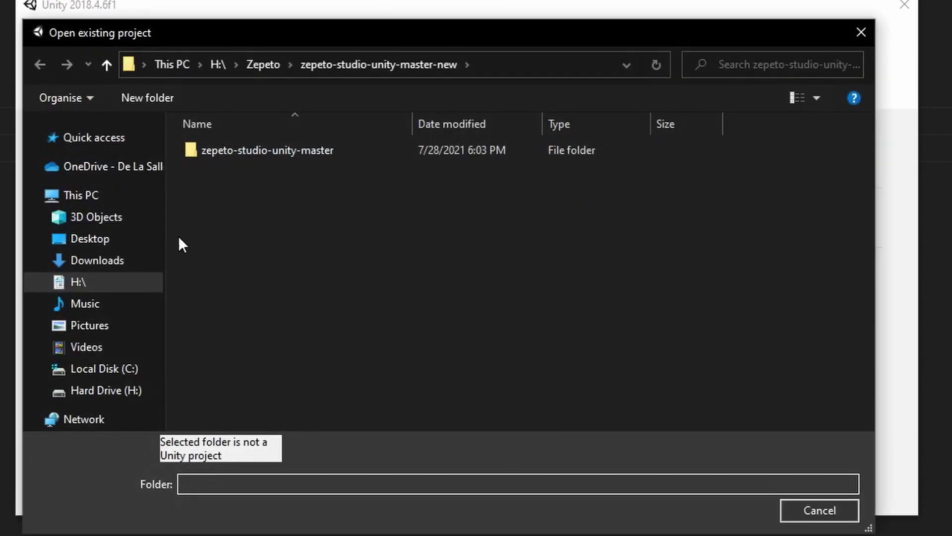
pyautogui.click(117, 258)
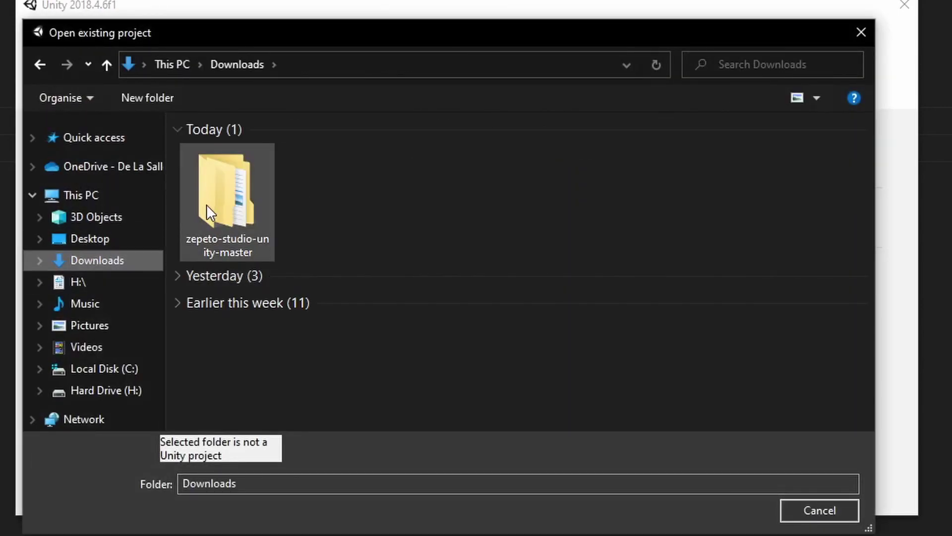
pyautogui.click(244, 203)
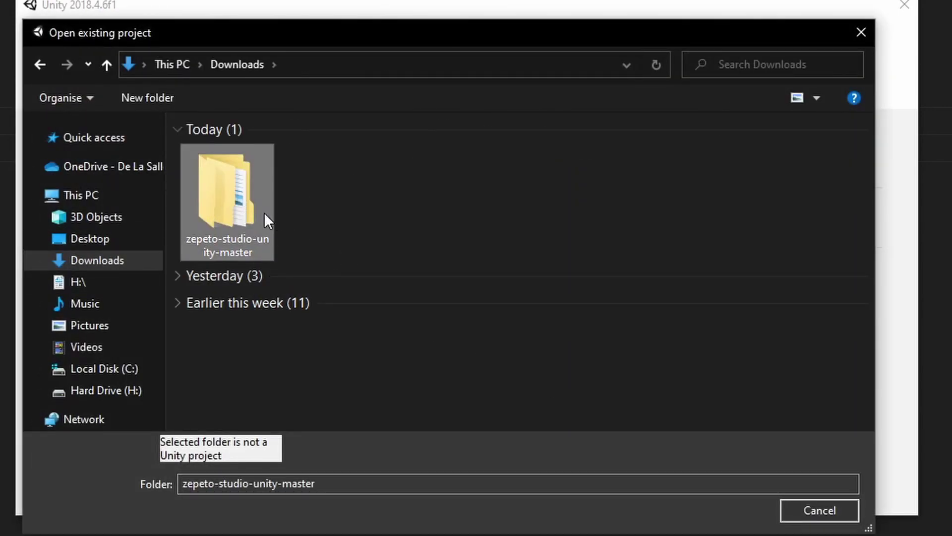
pyautogui.doubleClick(230, 199)
pyautogui.click(396, 154)
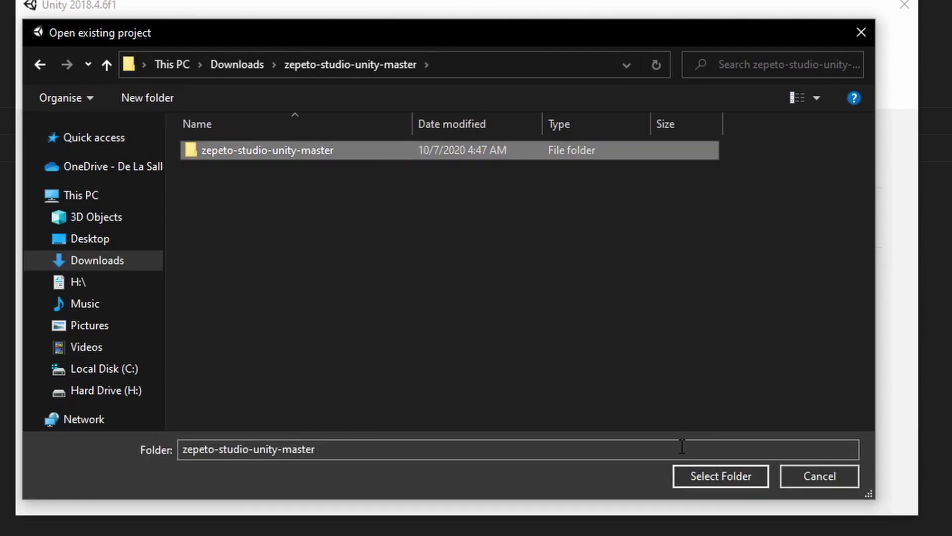
pyautogui.click(708, 473)
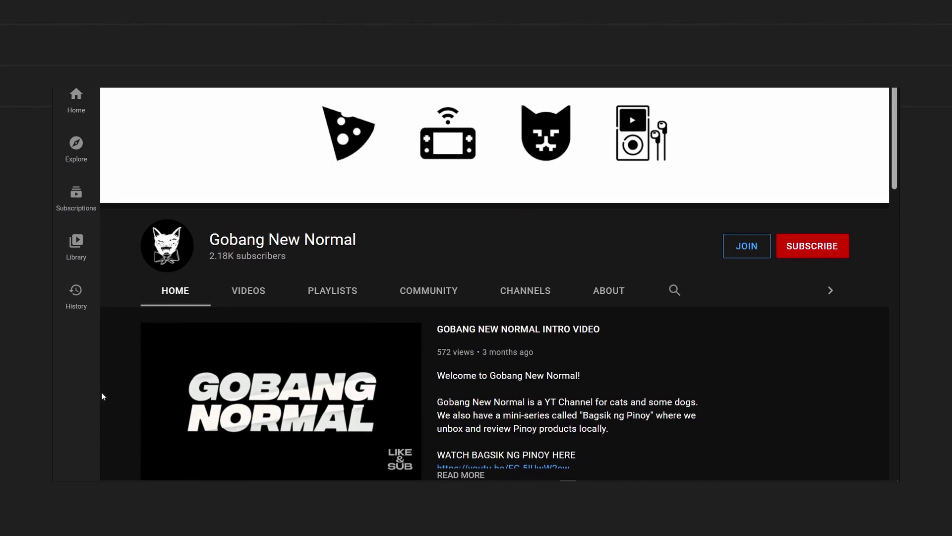
# Step: Show the Gobang New Normal channel's uploaded videos
pyautogui.click(273, 298)
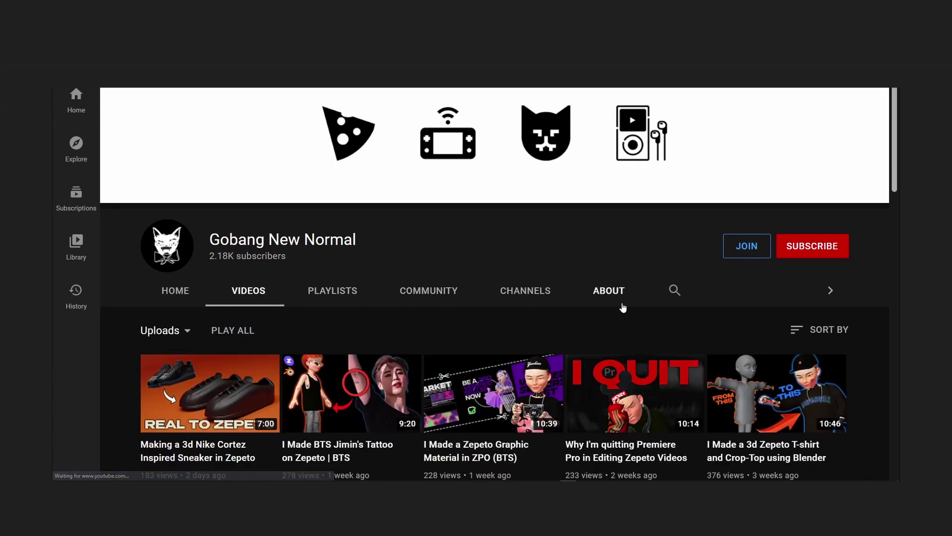
pyautogui.scroll(-3, 897, 153)
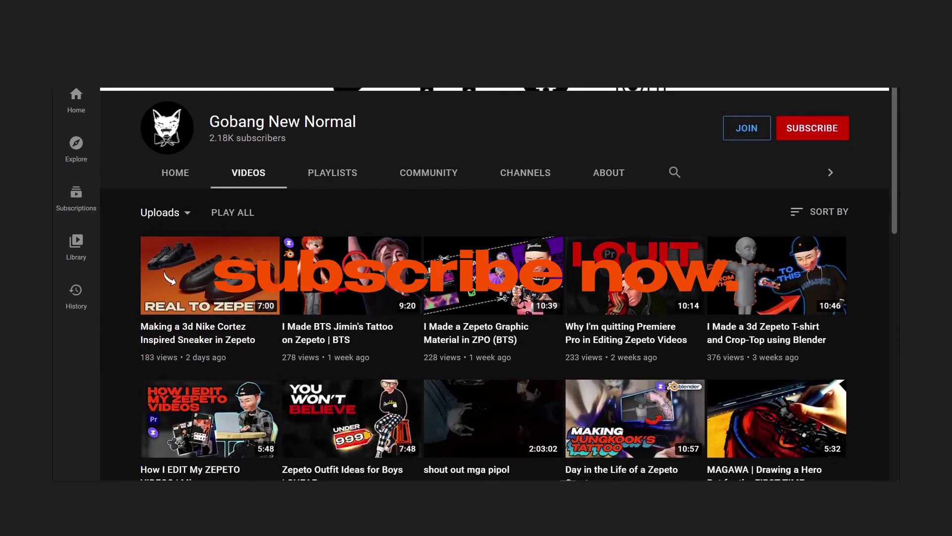
pyautogui.scroll(-2, 500, 283)
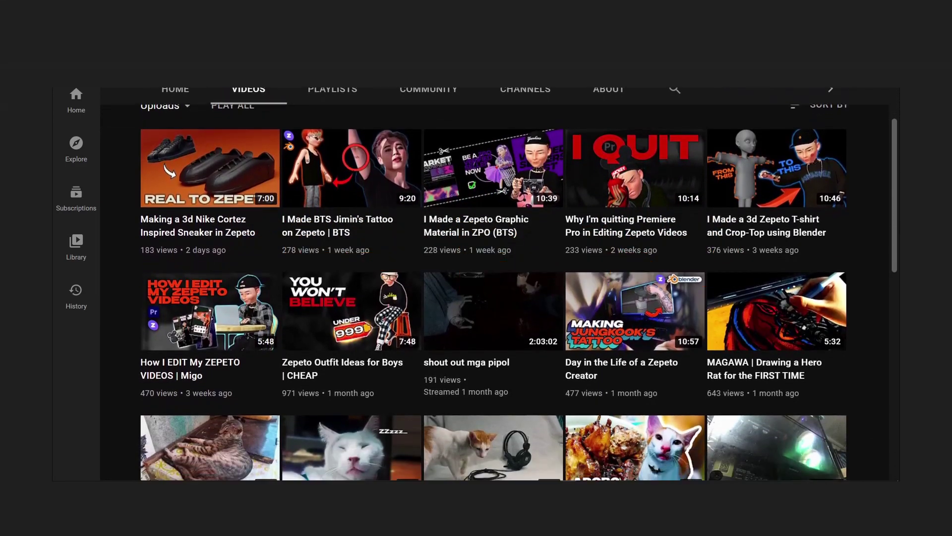
pyautogui.scroll(2, 500, 298)
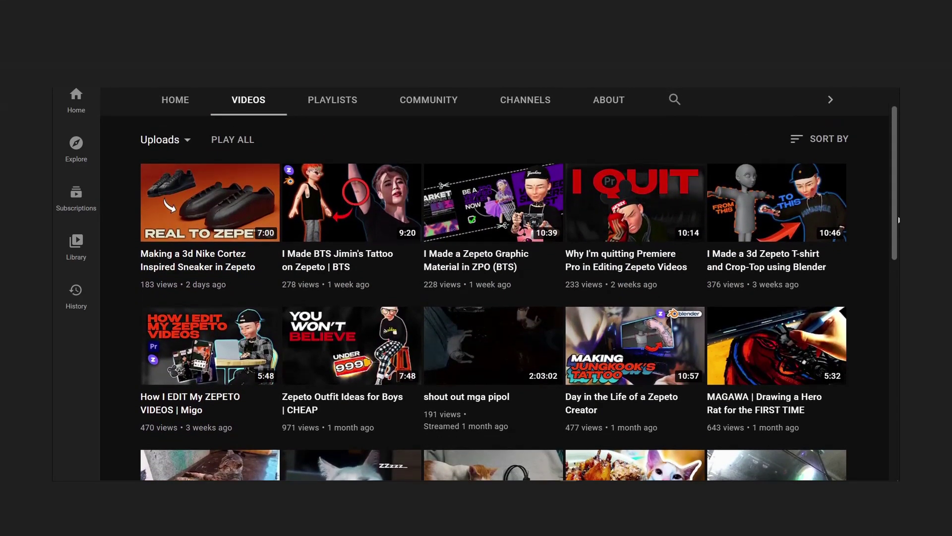
pyautogui.scroll(-1, 500, 298)
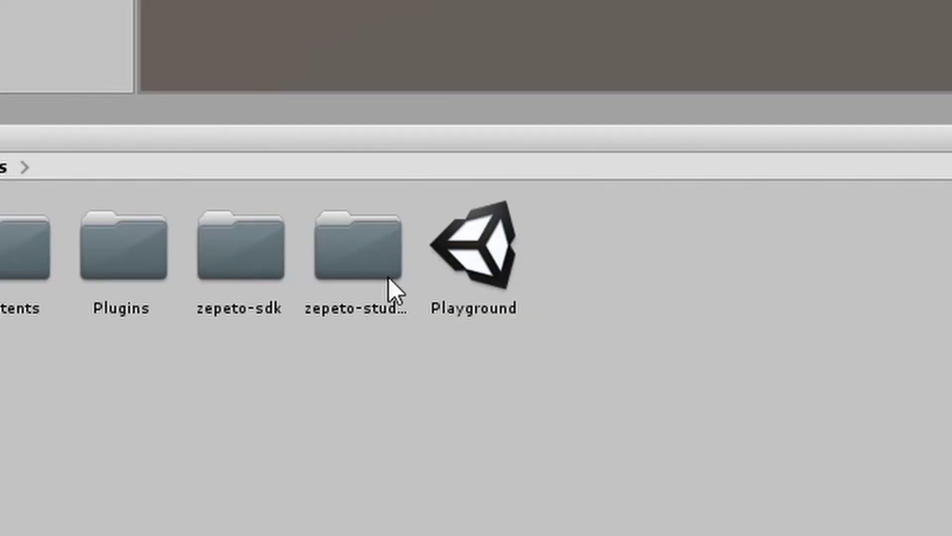
# Step: Open the Playground scene and try the slimmer, larger, heavier and other body deformations
pyautogui.click(463, 242)
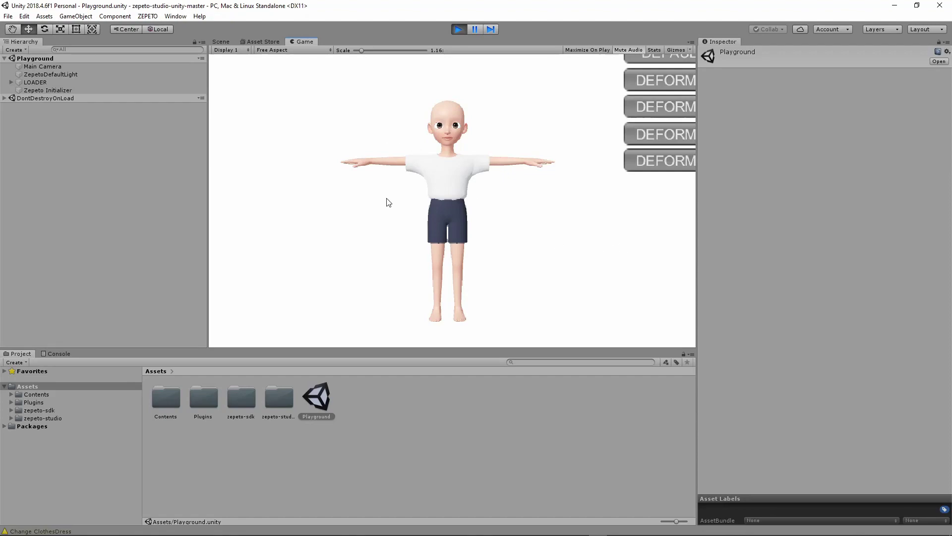
pyautogui.click(642, 79)
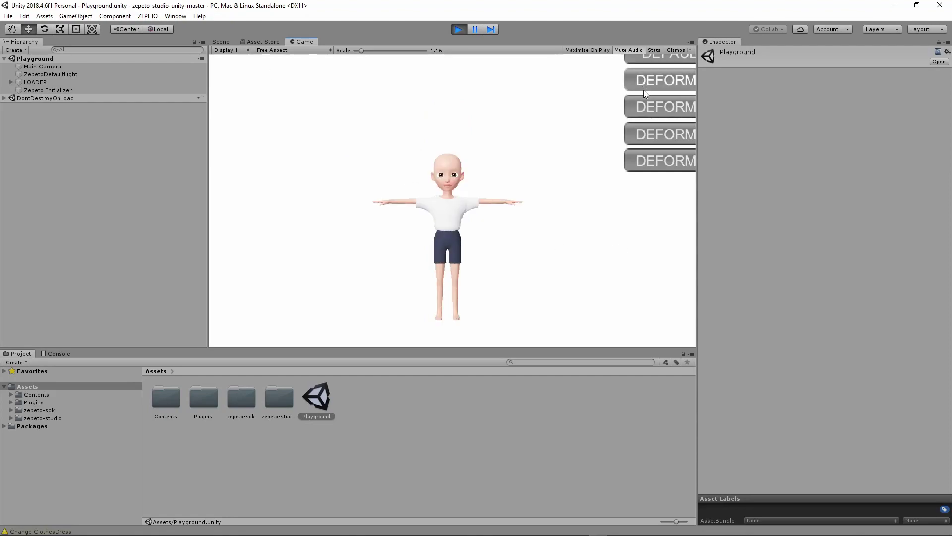
pyautogui.click(643, 111)
pyautogui.click(648, 134)
pyautogui.click(648, 158)
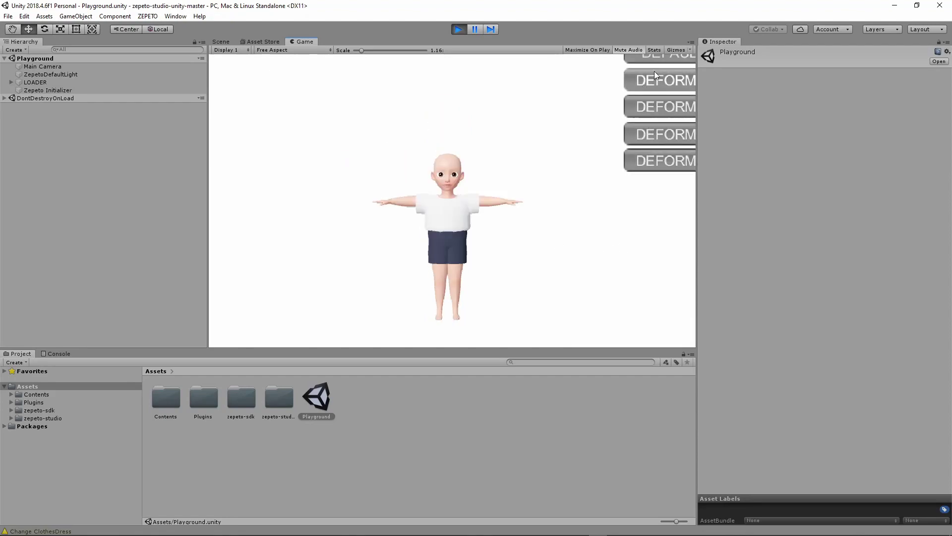
pyautogui.click(652, 61)
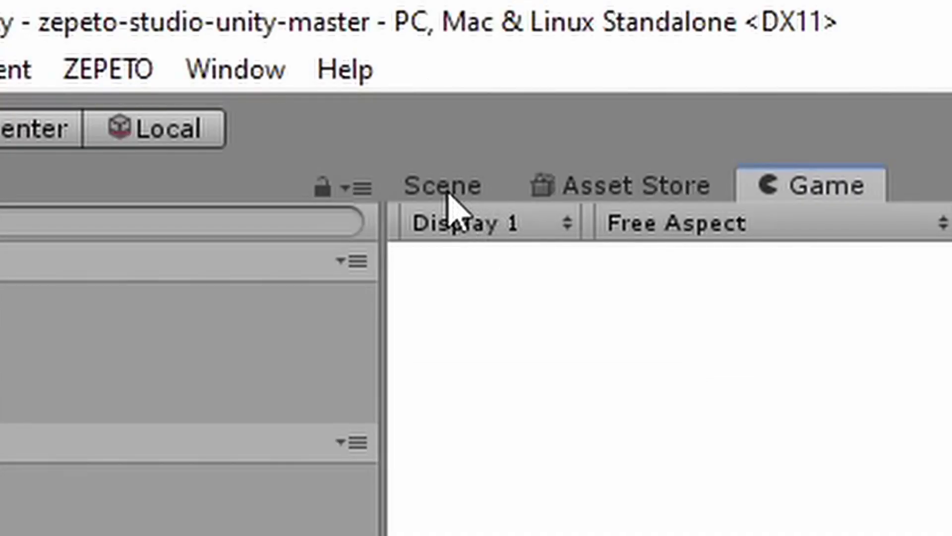
# Step: Switch to the Scene view and select LOADER in the Hierarchy
pyautogui.click(448, 192)
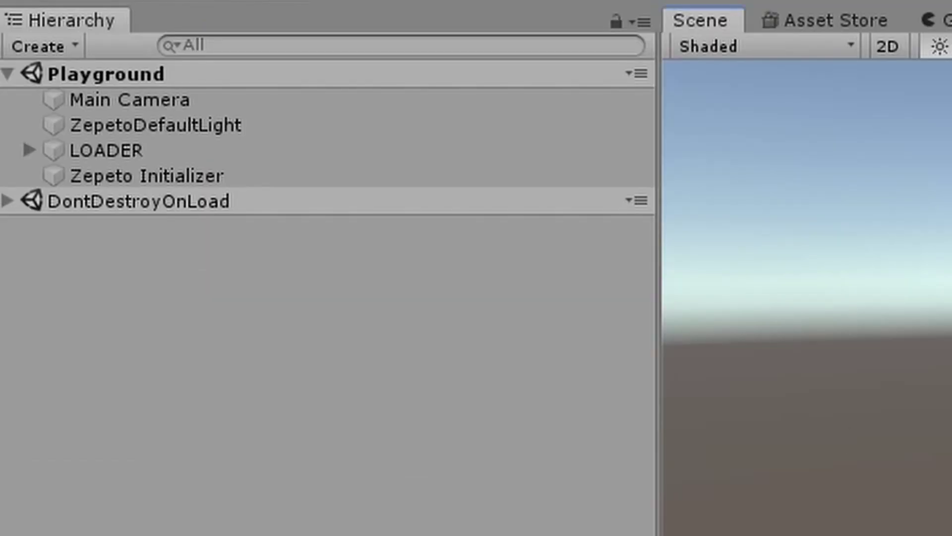
pyautogui.click(301, 176)
pyautogui.press('Up')
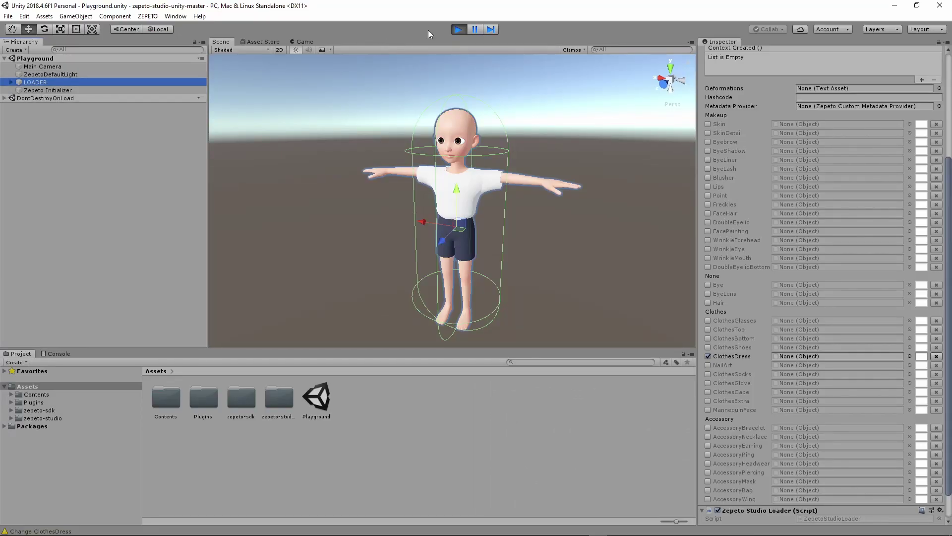
# Step: Stop Play mode, select LOADER, and enter 2J50MF in its Hashcode field
pyautogui.click(33, 59)
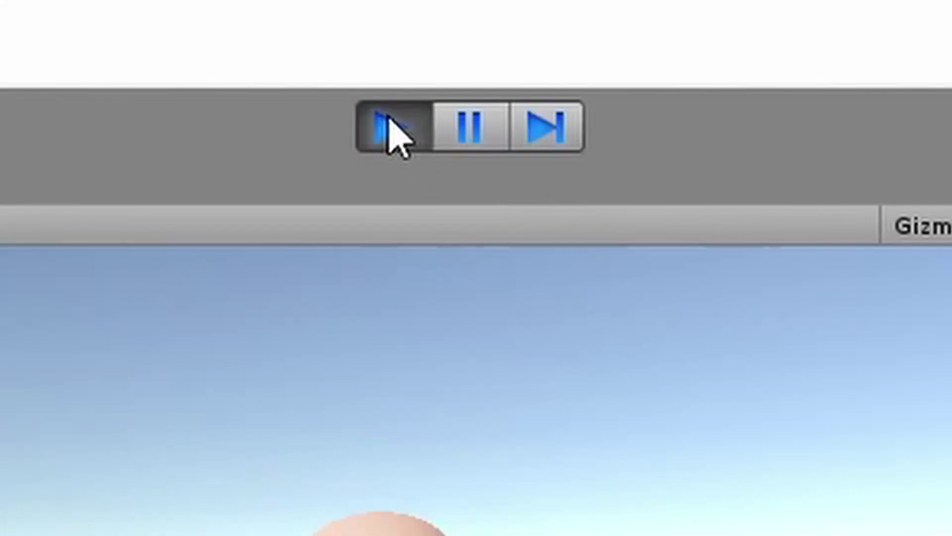
pyautogui.click(459, 29)
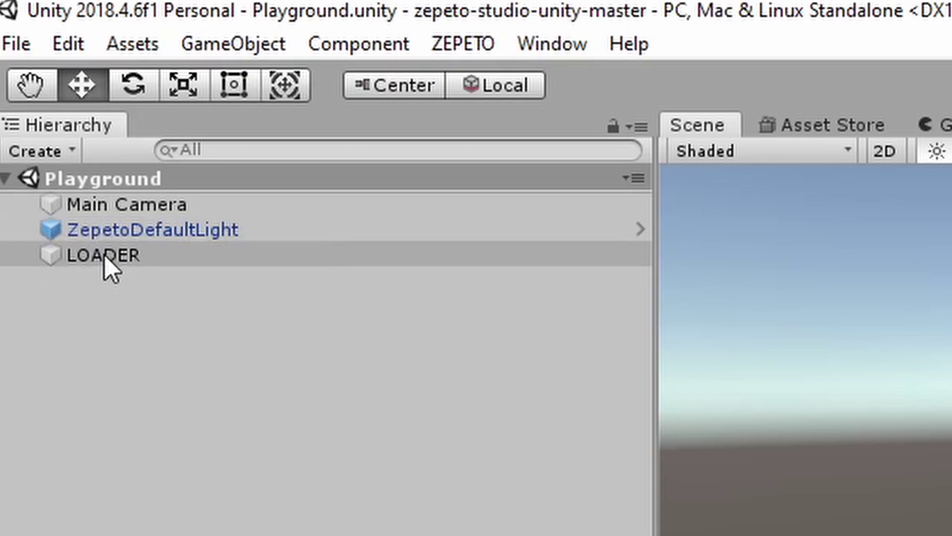
pyautogui.click(35, 82)
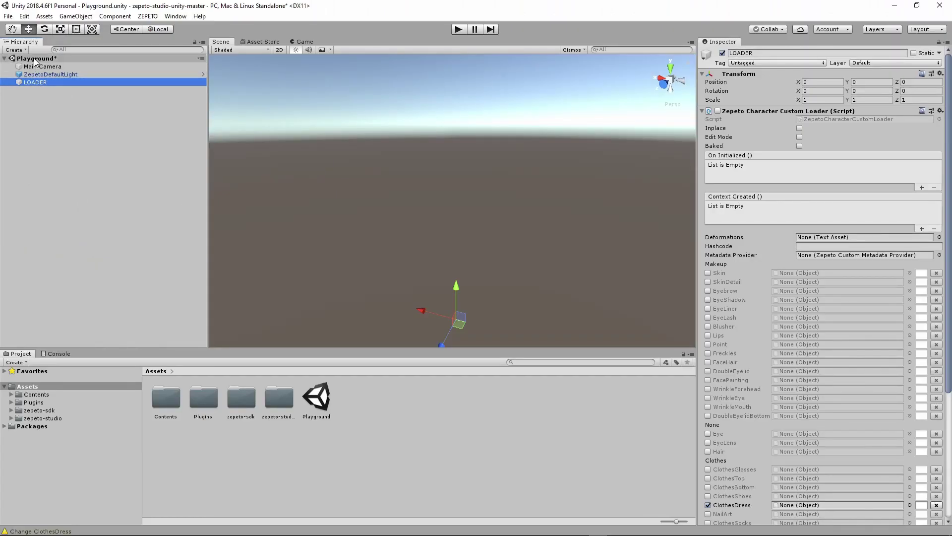
pyautogui.click(38, 88)
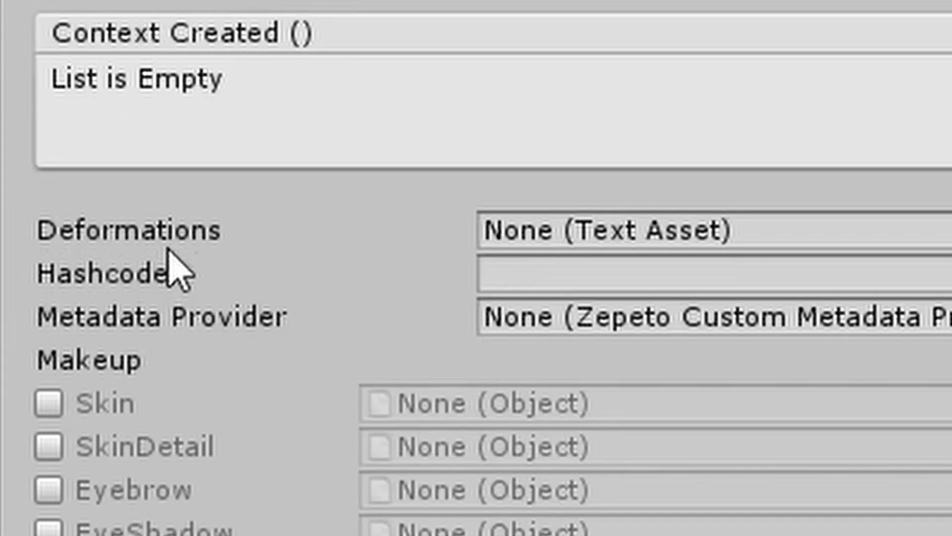
pyautogui.click(579, 272)
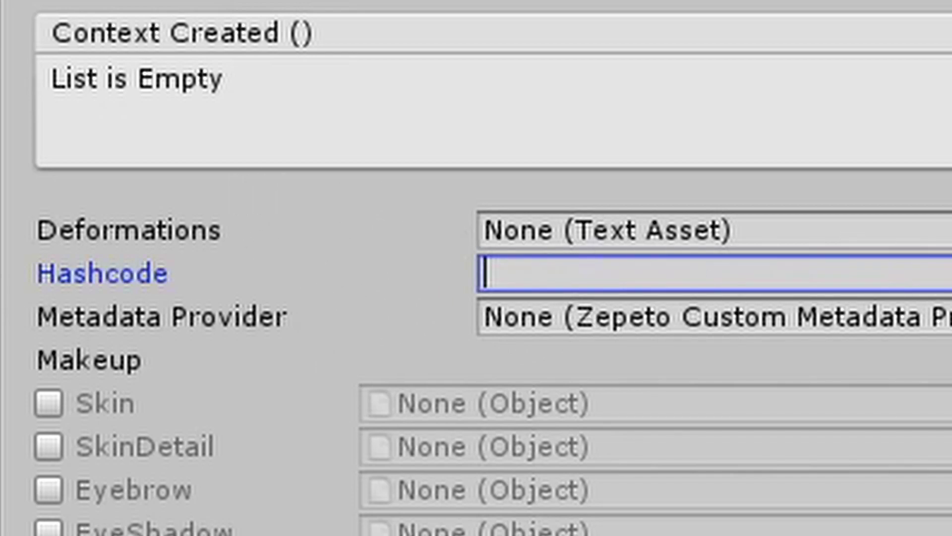
pyautogui.write('2J50MF')
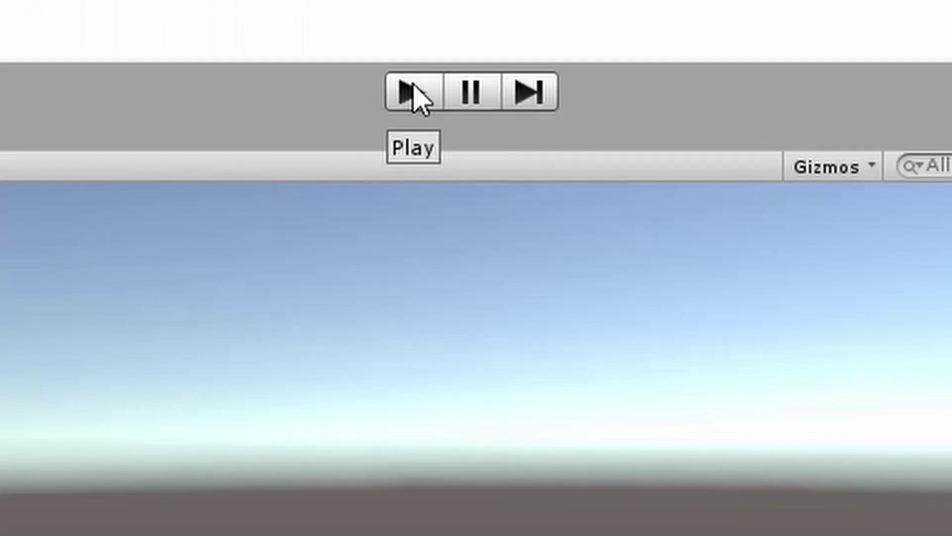
pyautogui.click(414, 96)
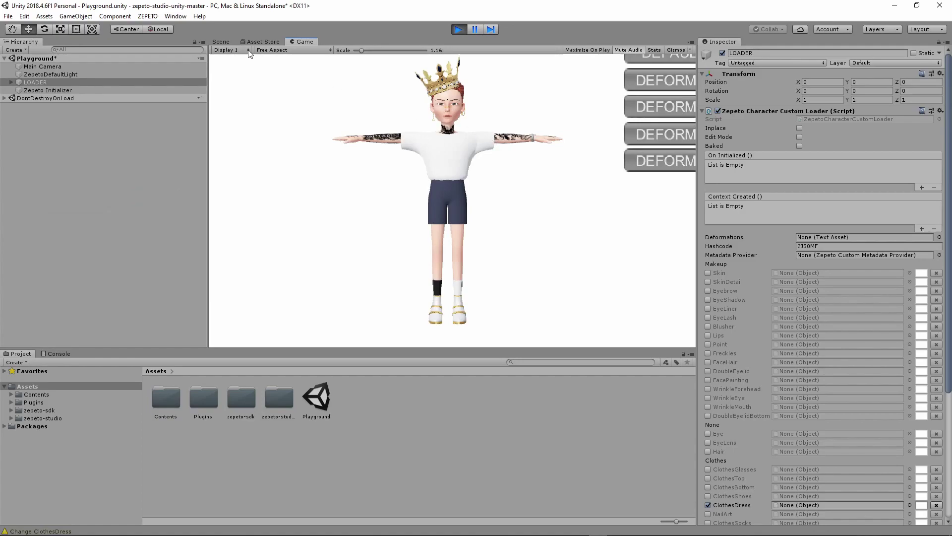
pyautogui.click(215, 43)
pyautogui.keyDown('alt'); pyautogui.moveTo(501, 157); pyautogui.dragTo(478, 155); pyautogui.keyUp('alt')
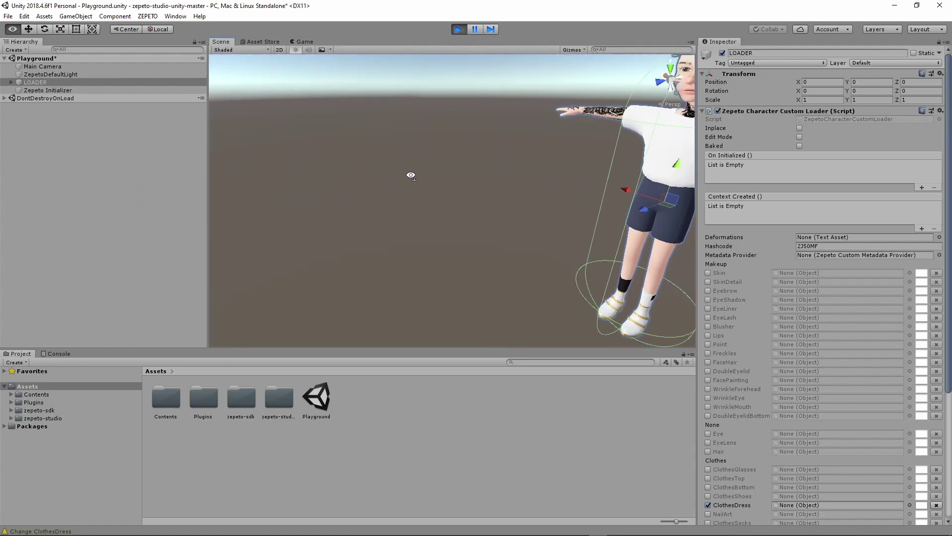
pyautogui.scroll(-3, 479, 156)
pyautogui.scroll(3, 581, 155)
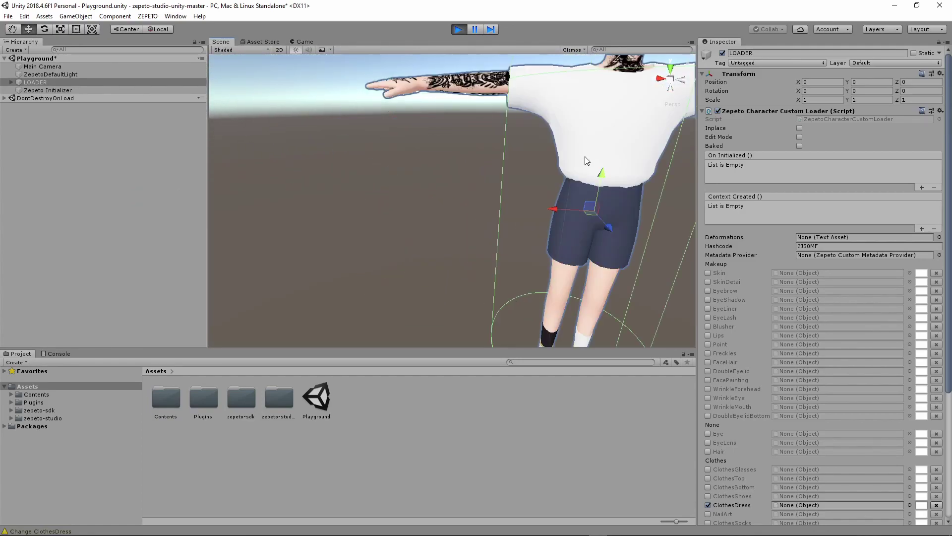
pyautogui.scroll(3, 558, 171)
pyautogui.scroll(-5, 558, 173)
pyautogui.scroll(-2, 559, 172)
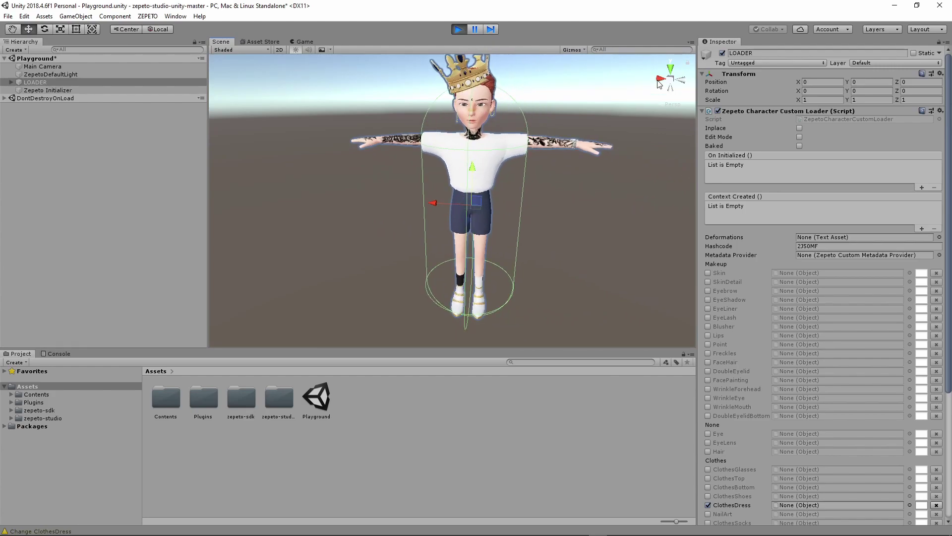
pyautogui.click(658, 83)
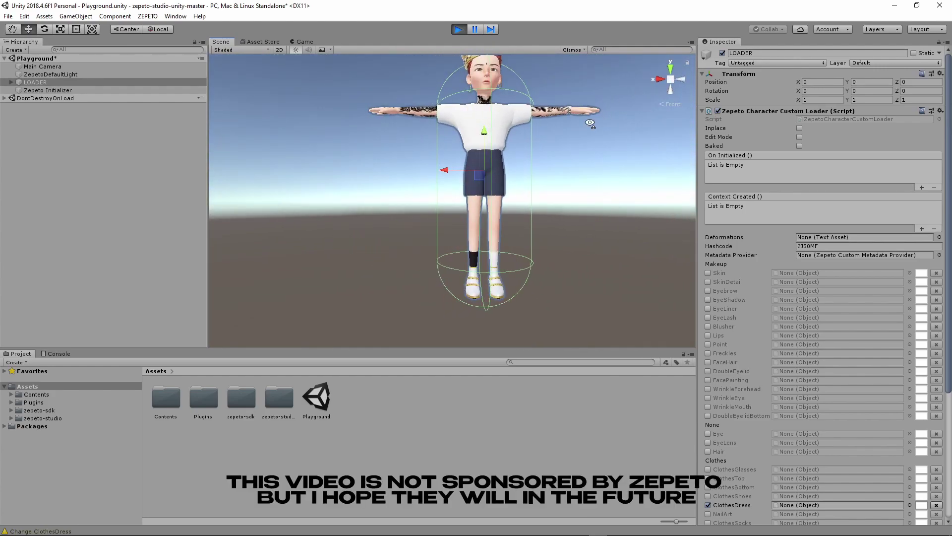
pyautogui.scroll(3, 560, 166)
pyautogui.scroll(-3, 560, 168)
pyautogui.scroll(2, 504, 168)
pyautogui.scroll(2, 468, 154)
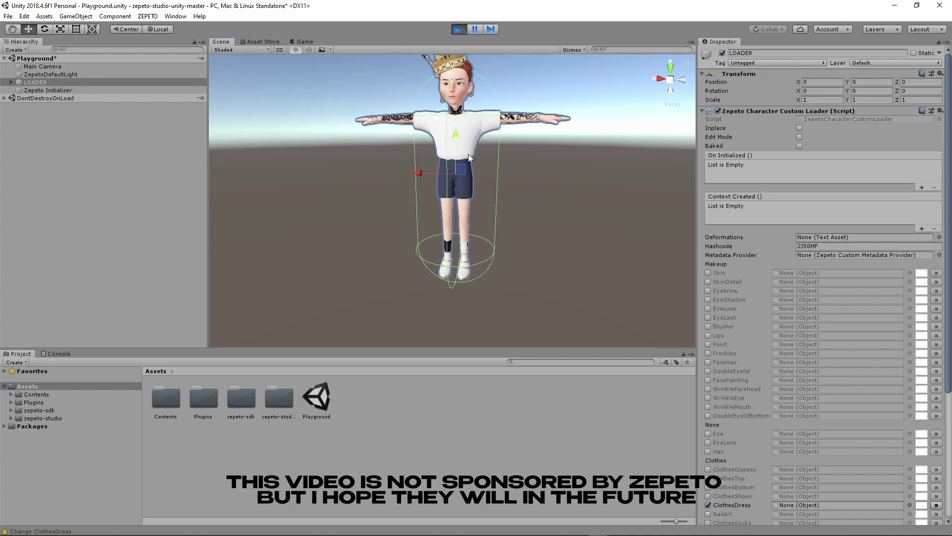
pyautogui.moveTo(468, 154); pyautogui.dragTo(494, 175, button='middle')
pyautogui.scroll(-3, 499, 185)
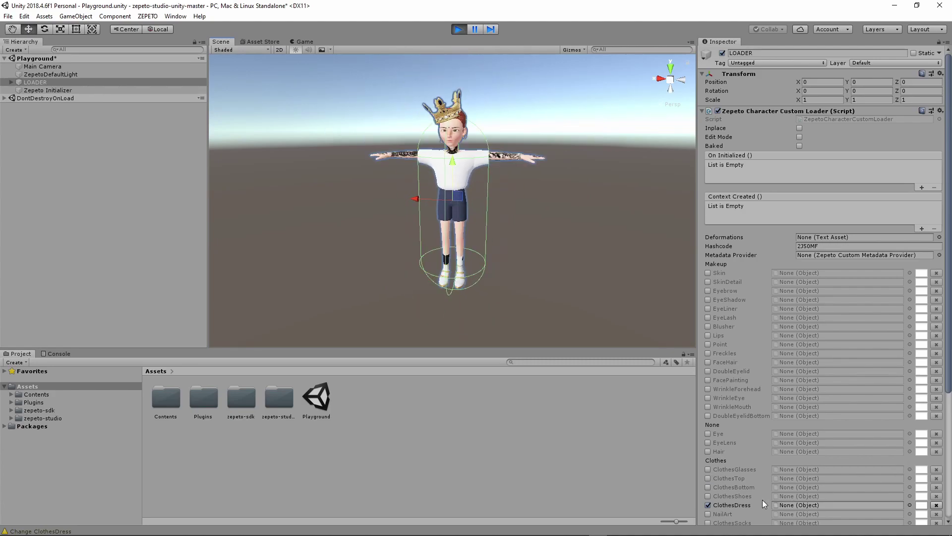
pyautogui.hotkey('ctrl', 'p')
pyautogui.click(834, 246)
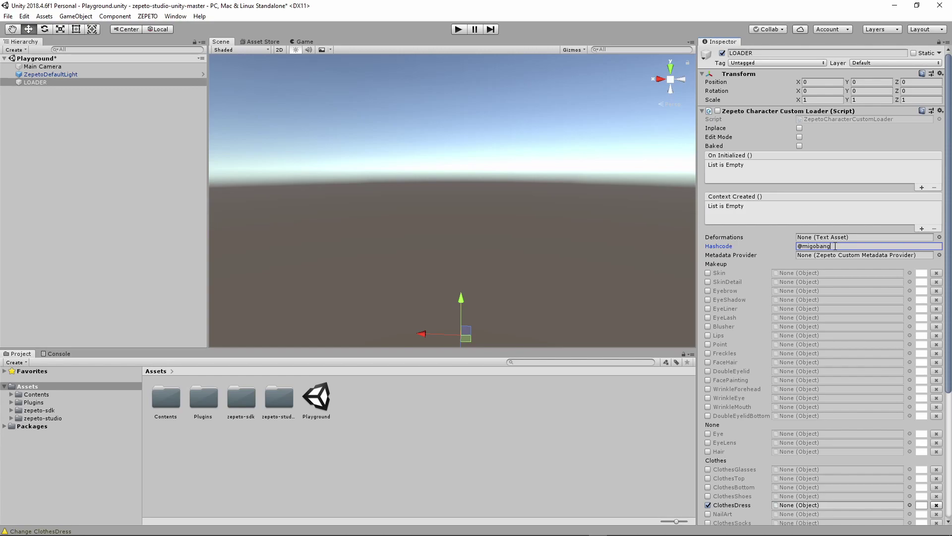
pyautogui.click(457, 29)
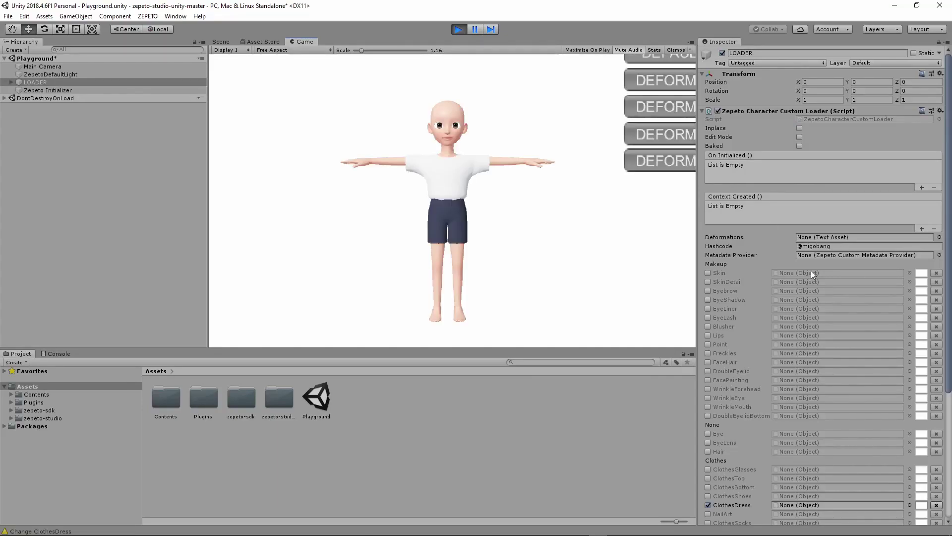
pyautogui.click(453, 32)
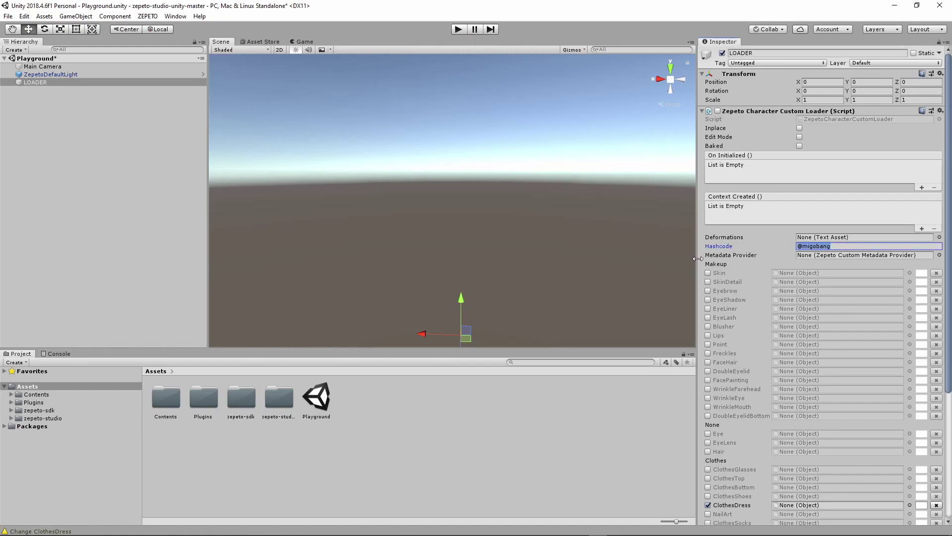
# Step: Run the scene with Hashcode AQ4KMN and view the loaded avatar in the Scene view
pyautogui.press('BackSpace')
pyautogui.write('KMN')
pyautogui.click(465, 28)
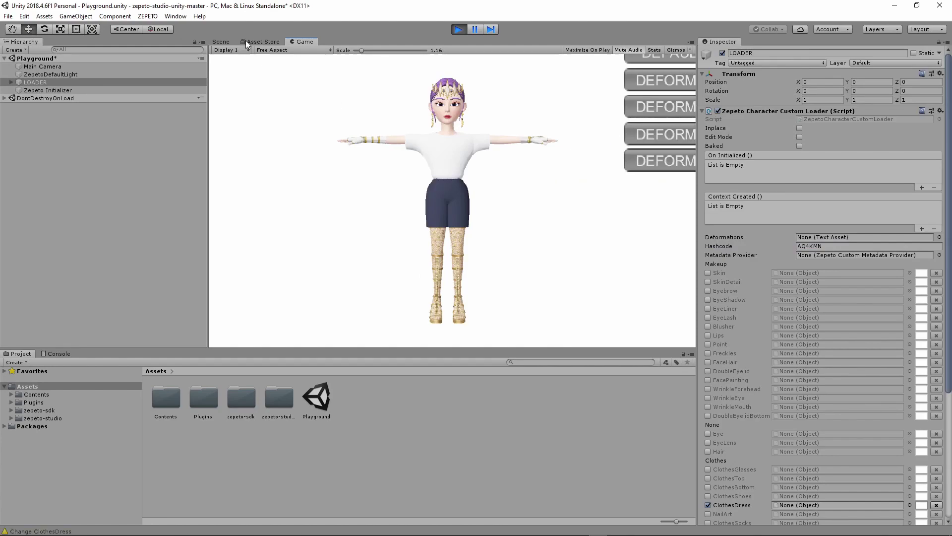
pyautogui.click(221, 41)
# Step: Enable AccessoryHeadwear and assign FG_S2_TRANS in place of the avatar's crown
pyautogui.keyDown('alt'); pyautogui.moveTo(282, 73); pyautogui.dragTo(487, 196); pyautogui.keyUp('alt')
pyautogui.scroll(3, 487, 196)
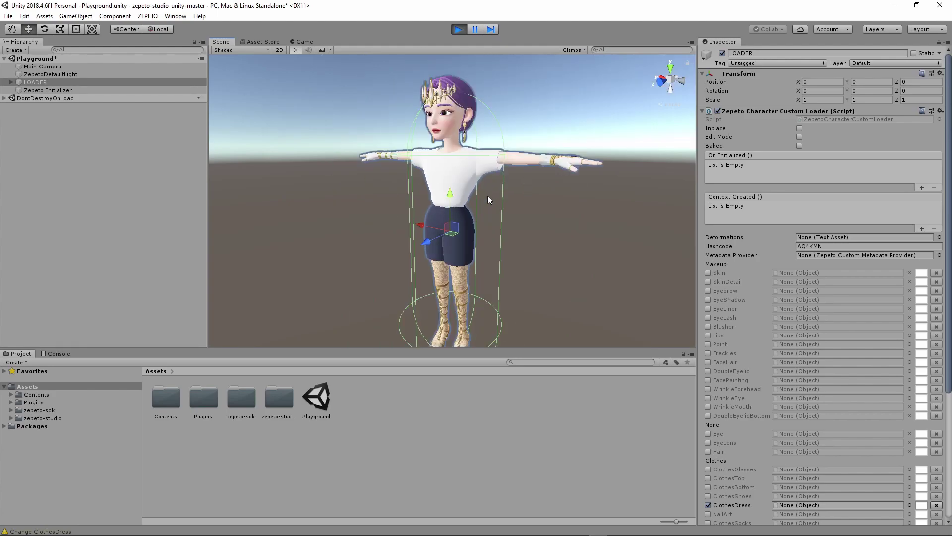
pyautogui.scroll(-5, 708, 335)
pyautogui.click(708, 432)
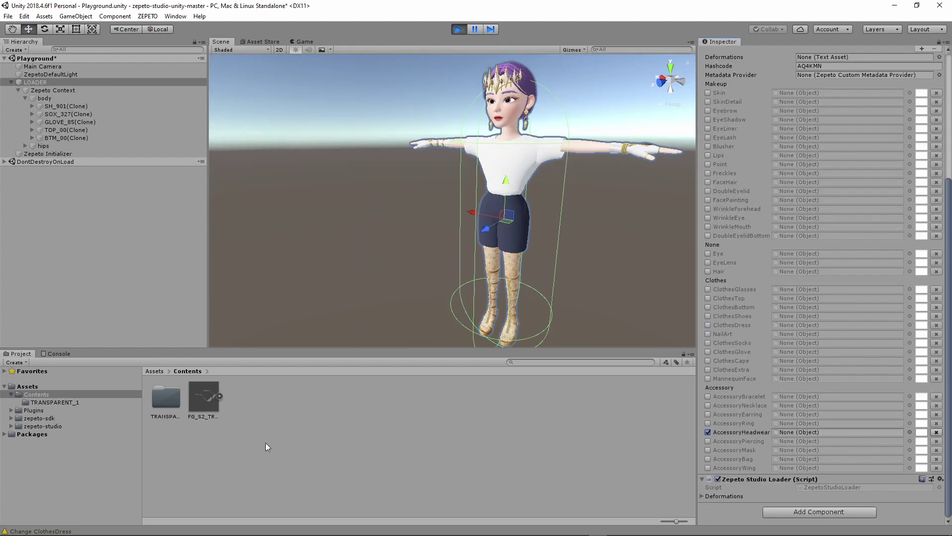
pyautogui.moveTo(203, 404); pyautogui.dragTo(822, 433)
pyautogui.moveTo(547, 175)
pyautogui.keyDown('alt'); pyautogui.mouseDown()
pyautogui.moveTo(523, 138)
pyautogui.moveTo(535, 147)
pyautogui.mouseUp(); pyautogui.keyUp('alt')
# Step: Restart play mode with the 2J50MF white prince avatar shown in the Scene view
pyautogui.hotkey('ctrl', 'p')
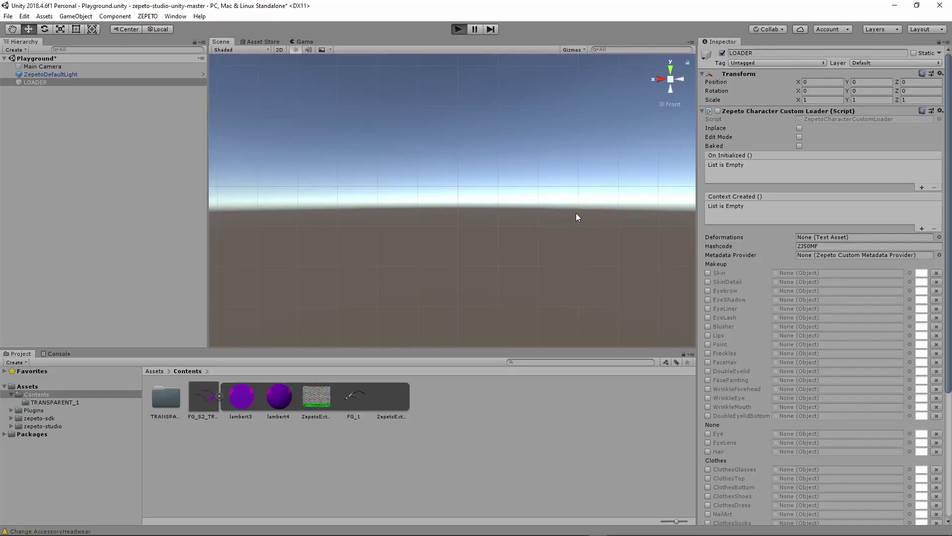
pyautogui.hotkey('ctrl', 'p')
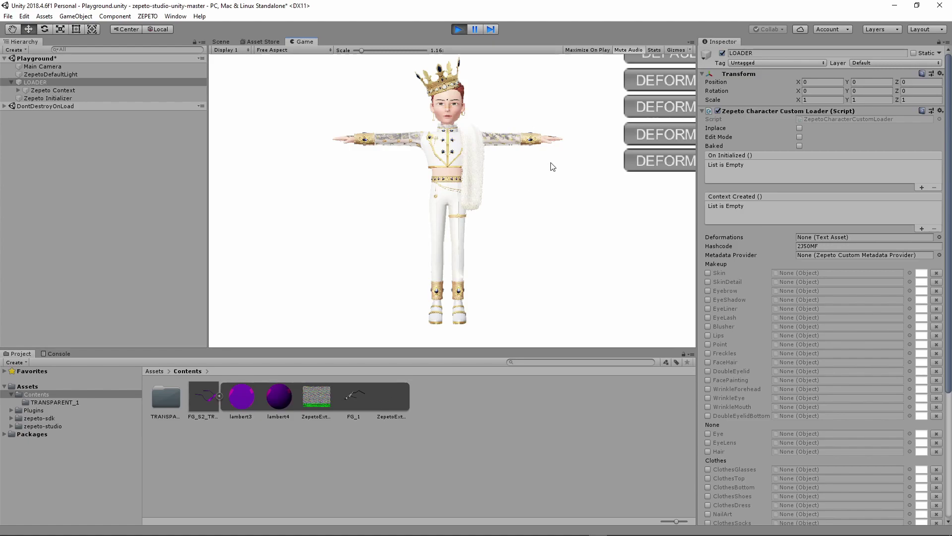
pyautogui.click(218, 38)
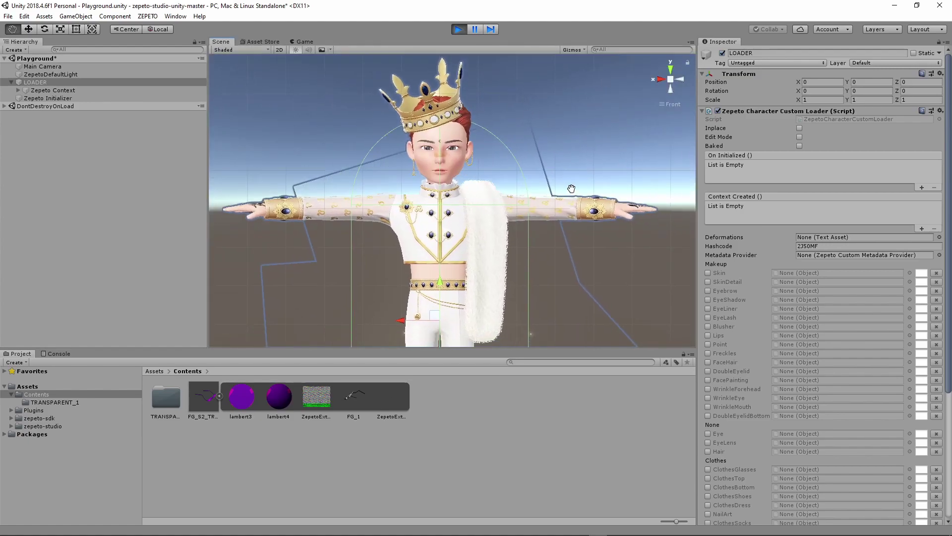
pyautogui.scroll(-5, 596, 214)
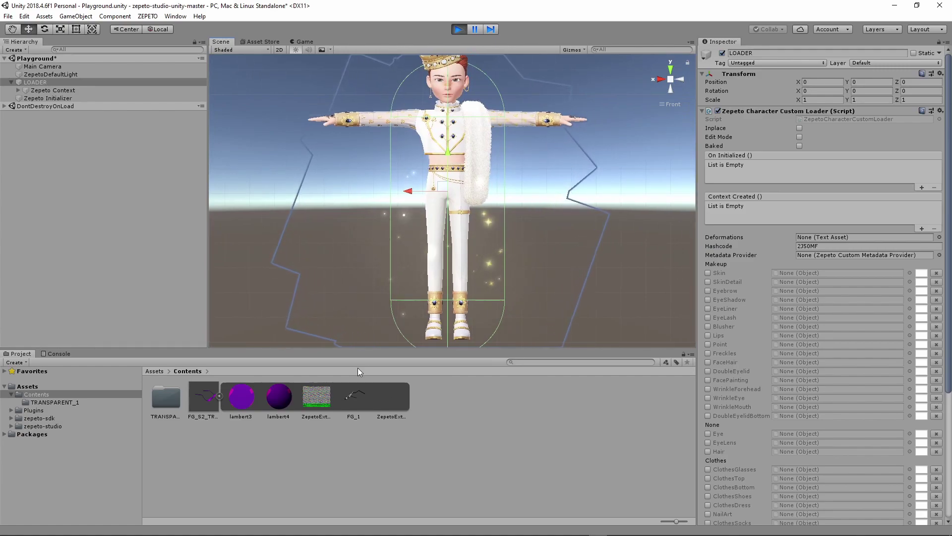
pyautogui.scroll(-3, 769, 342)
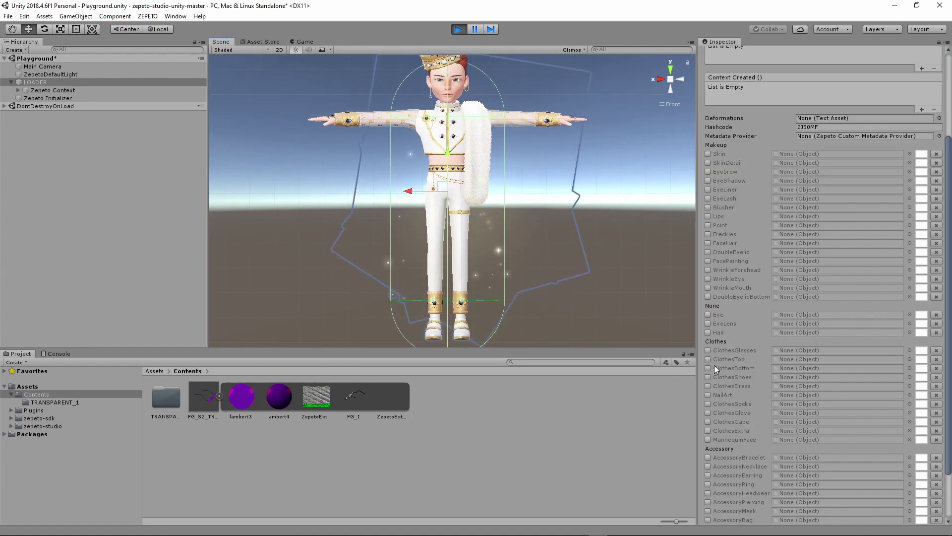
pyautogui.scroll(-3, 781, 492)
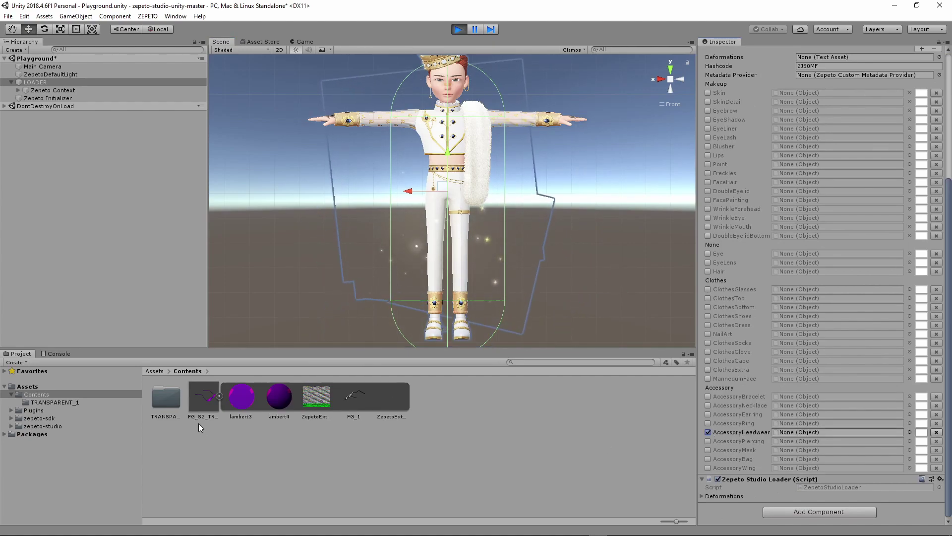
# Step: Assign FG_S2_TRANS as headwear, undo it, and frame the bare-headed 2J50MF avatar
pyautogui.moveTo(201, 406); pyautogui.dragTo(817, 435)
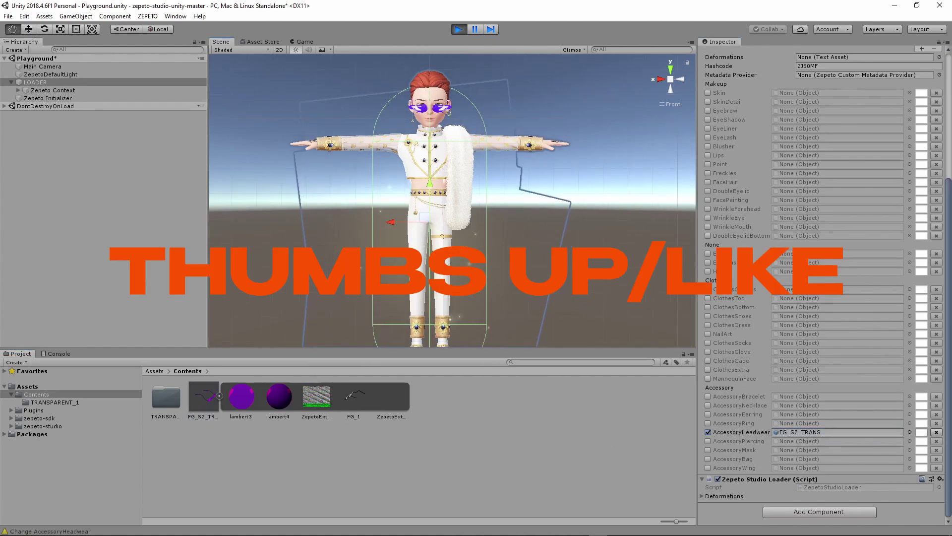
pyautogui.hotkey('ctrl', 'z')
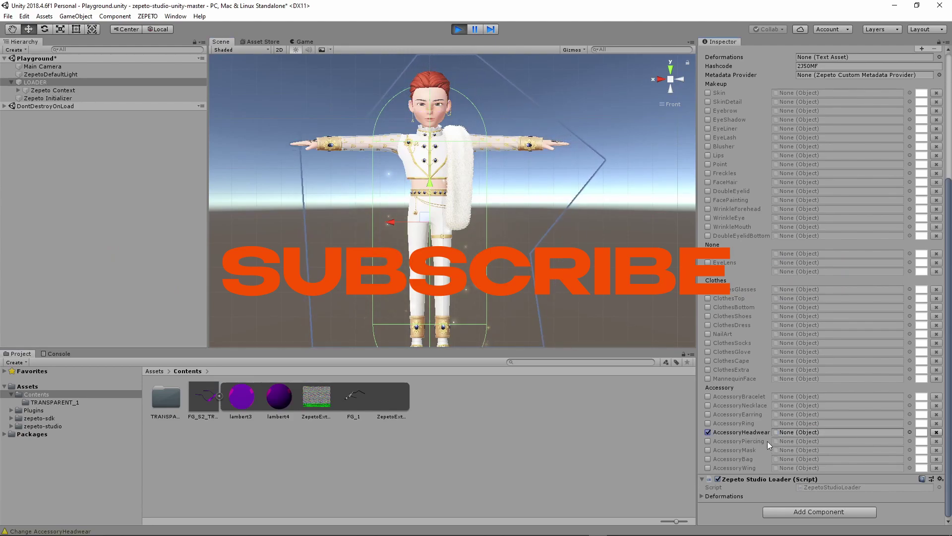
pyautogui.press('f')
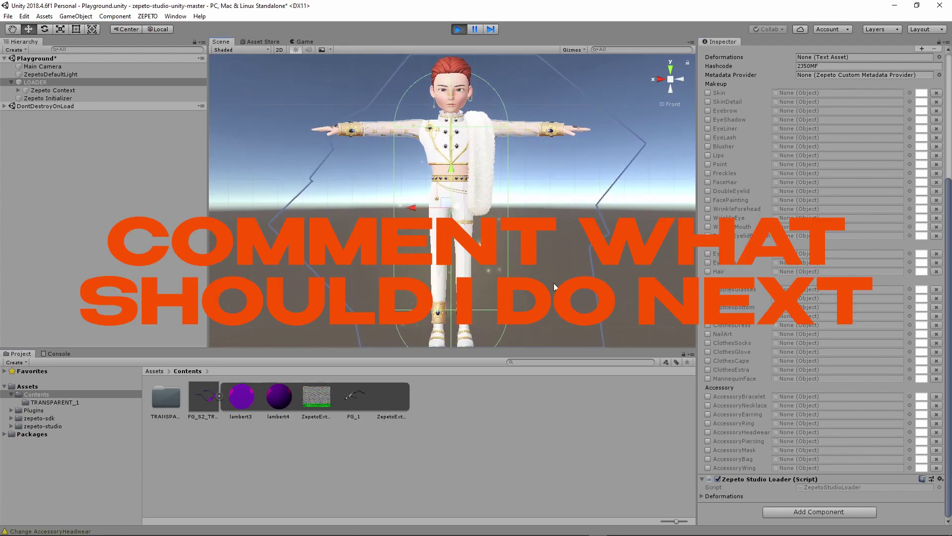